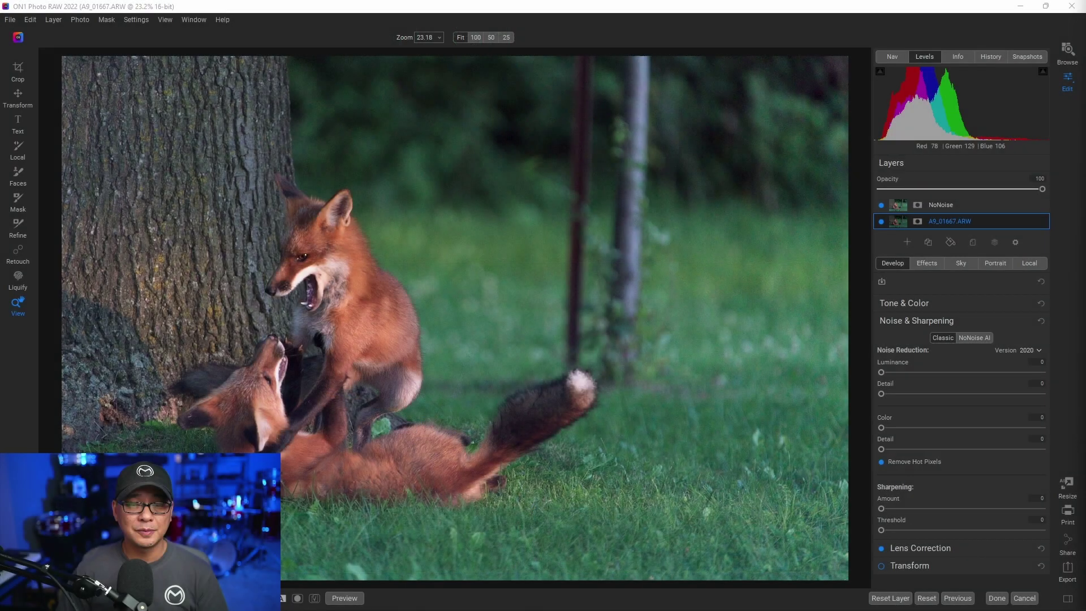
Step: View the fox photo at 100% and pan across its fur to the head to inspect the noise
{"action": "left_click", "coordinate": [320, 299]}
{"action": "mouse_move", "coordinate": [211, 270]}
{"action": "left_mouse_down"}
{"action": "mouse_move", "coordinate": [281, 301]}
{"action": "mouse_move", "coordinate": [563, 352]}
{"action": "left_mouse_up"}
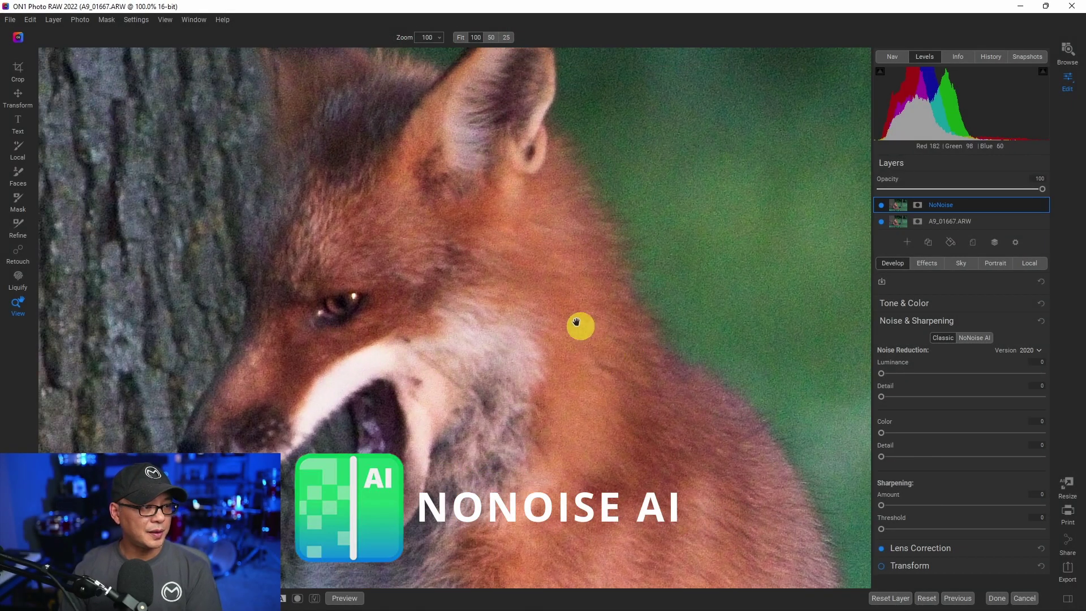
{"action": "left_click_drag", "start_coordinate": [562, 299], "coordinate": [502, 388]}
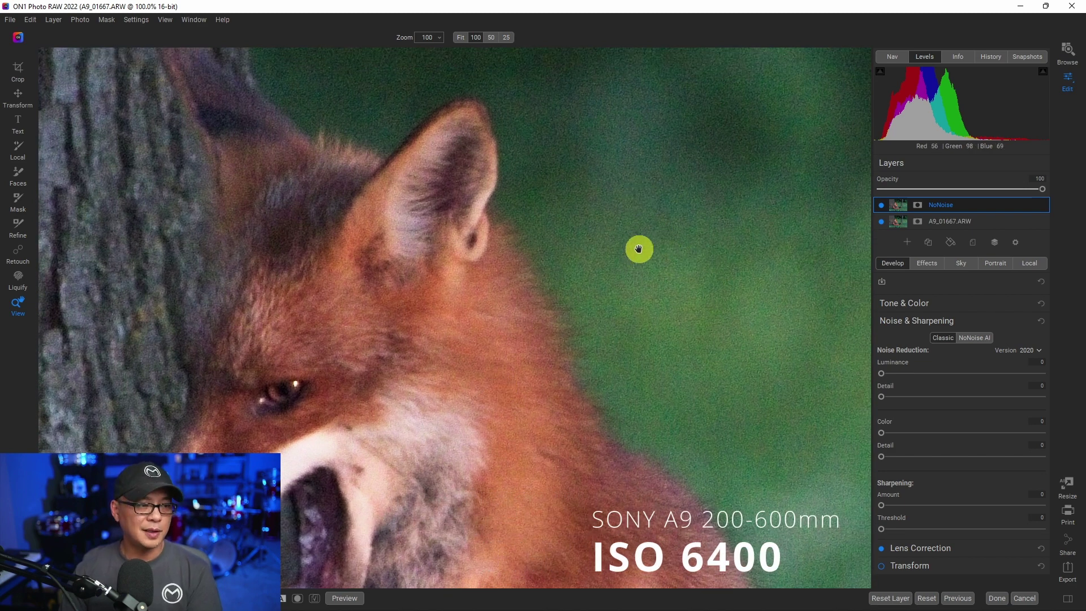
{"action": "scroll", "coordinate": [517, 277], "scroll_direction": "up", "scroll_amount": 3}
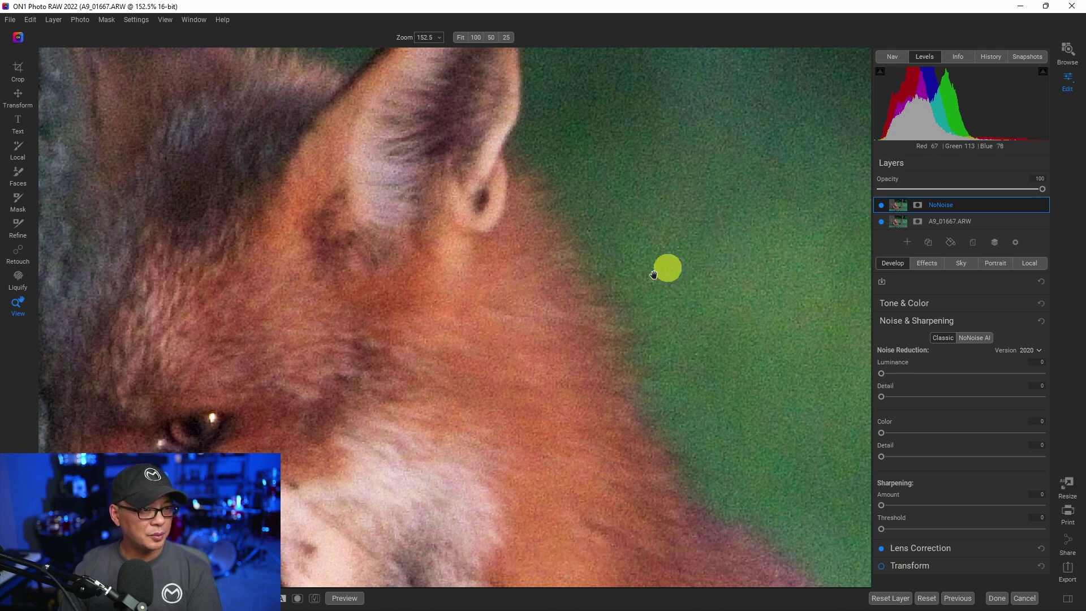
{"action": "left_click_drag", "start_coordinate": [548, 368], "coordinate": [630, 230]}
{"action": "left_click_drag", "start_coordinate": [507, 389], "coordinate": [535, 264]}
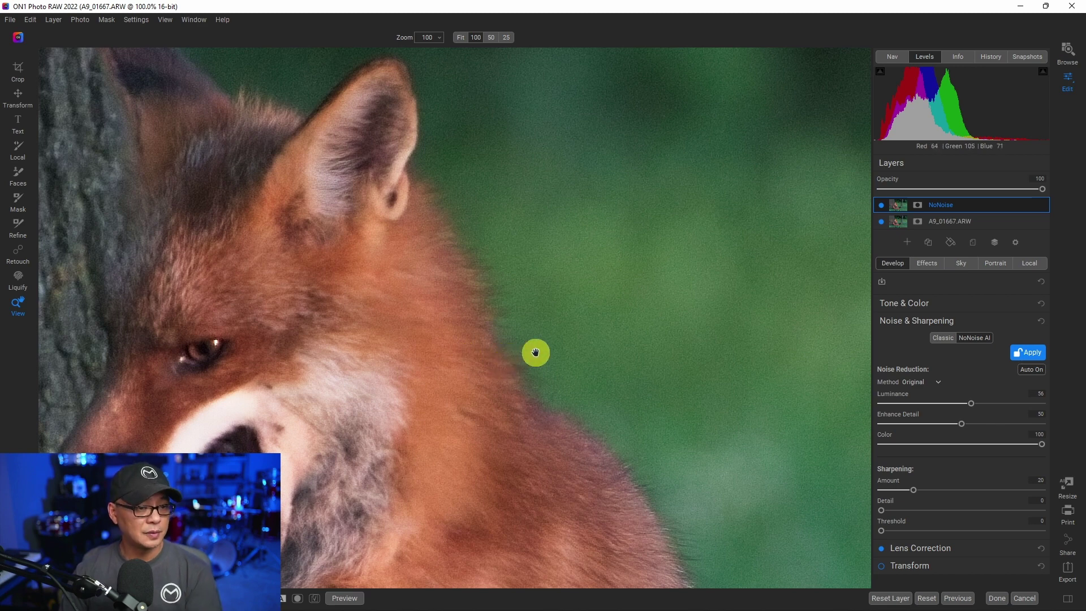
Step: Raise NoNoise AI Luminance toward 92 and bring the fox's face and open mouth into view
{"action": "mouse_move", "coordinate": [535, 351]}
{"action": "left_mouse_down"}
{"action": "mouse_move", "coordinate": [609, 351]}
{"action": "mouse_move", "coordinate": [534, 347]}
{"action": "left_mouse_up"}
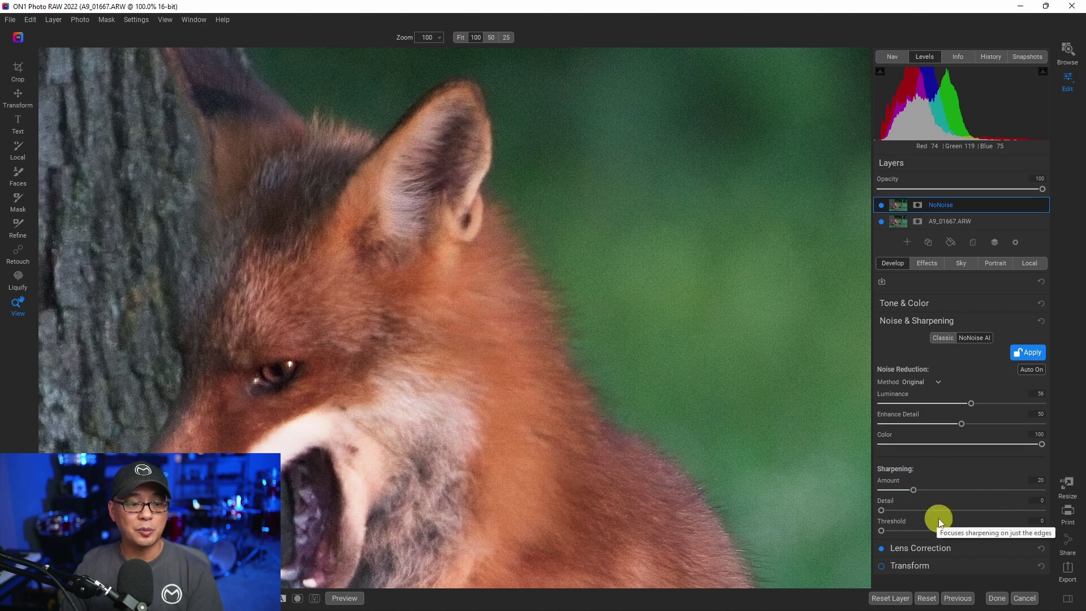
{"action": "left_click_drag", "start_coordinate": [972, 403], "coordinate": [1043, 403]}
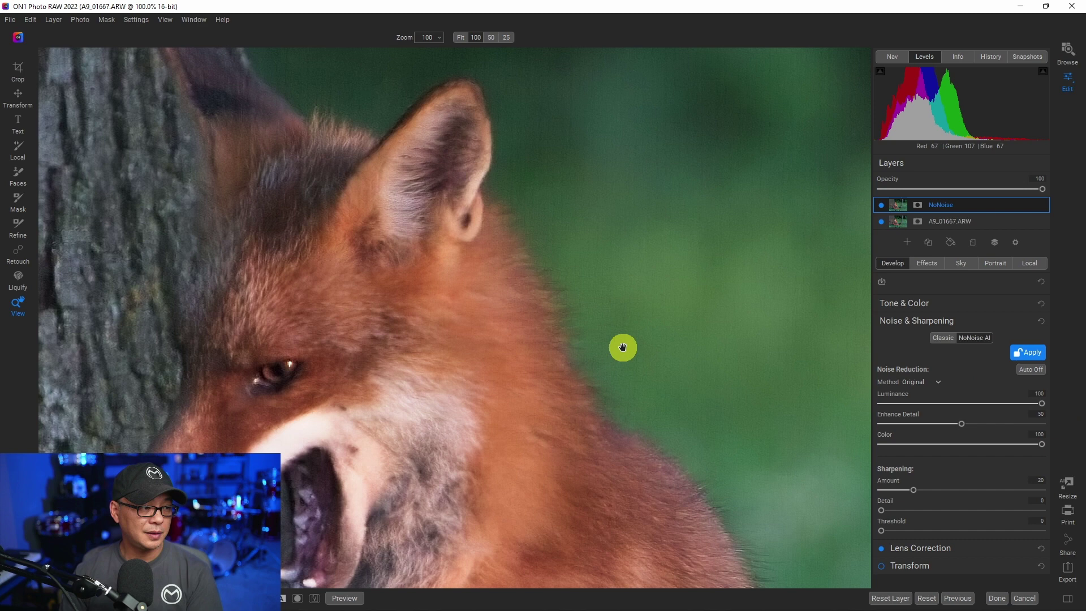
{"action": "left_click_drag", "start_coordinate": [524, 374], "coordinate": [569, 260]}
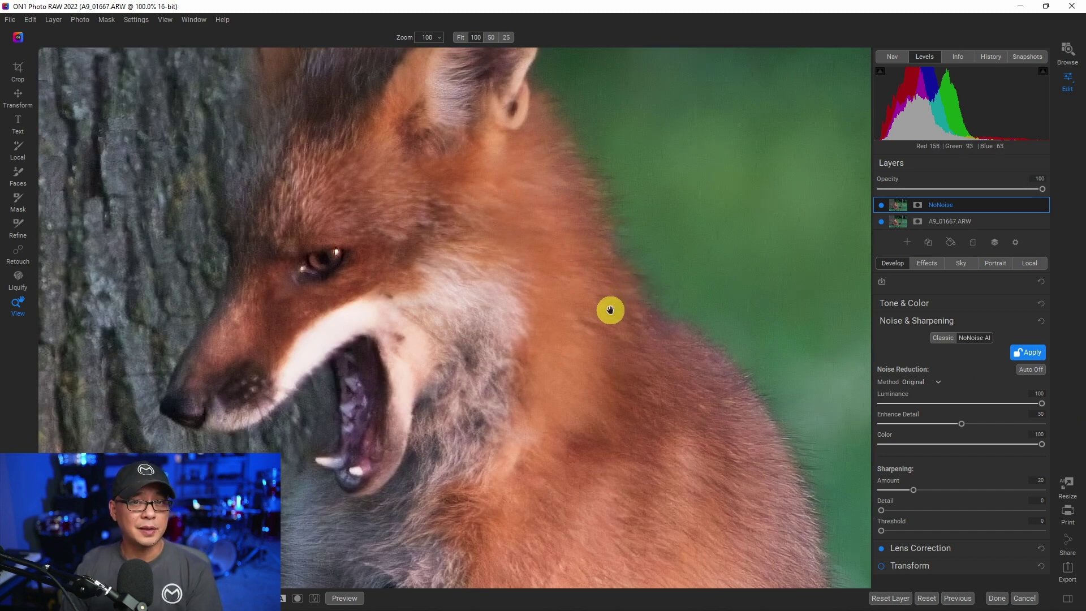
{"action": "left_click_drag", "start_coordinate": [690, 249], "coordinate": [622, 322]}
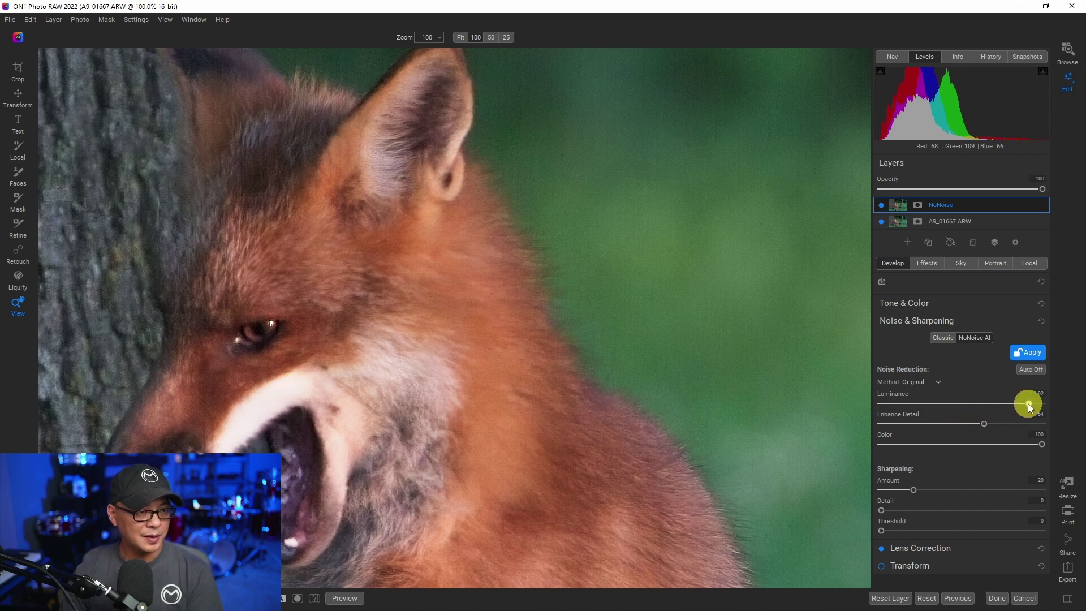
Step: Inspect the denoised chest fur, body, eye and tree bark beside the fox's face
{"action": "left_click_drag", "start_coordinate": [679, 306], "coordinate": [763, 187]}
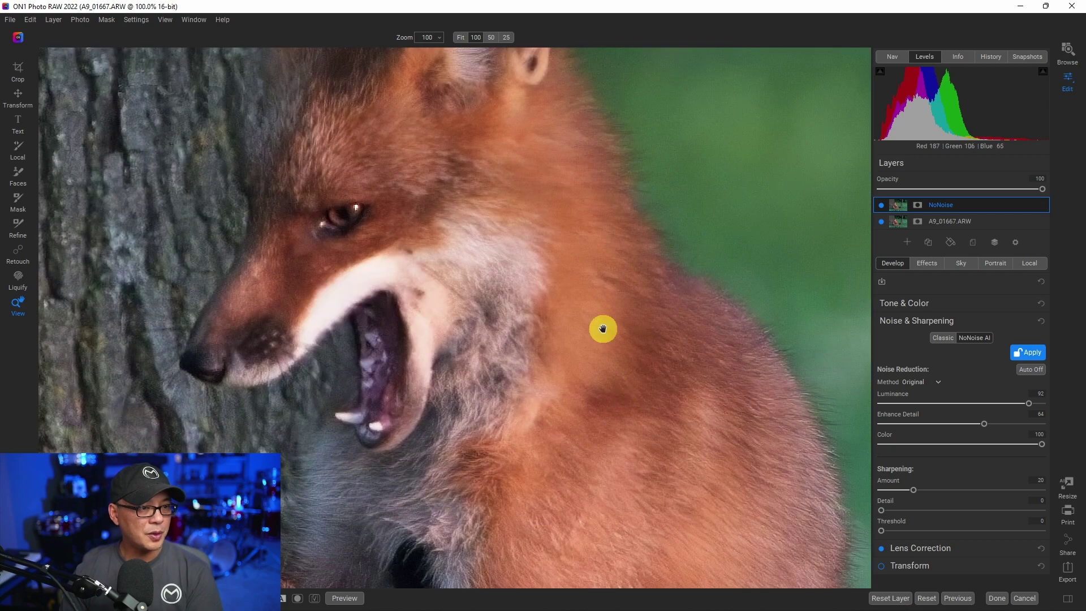
{"action": "left_click_drag", "start_coordinate": [601, 356], "coordinate": [613, 194]}
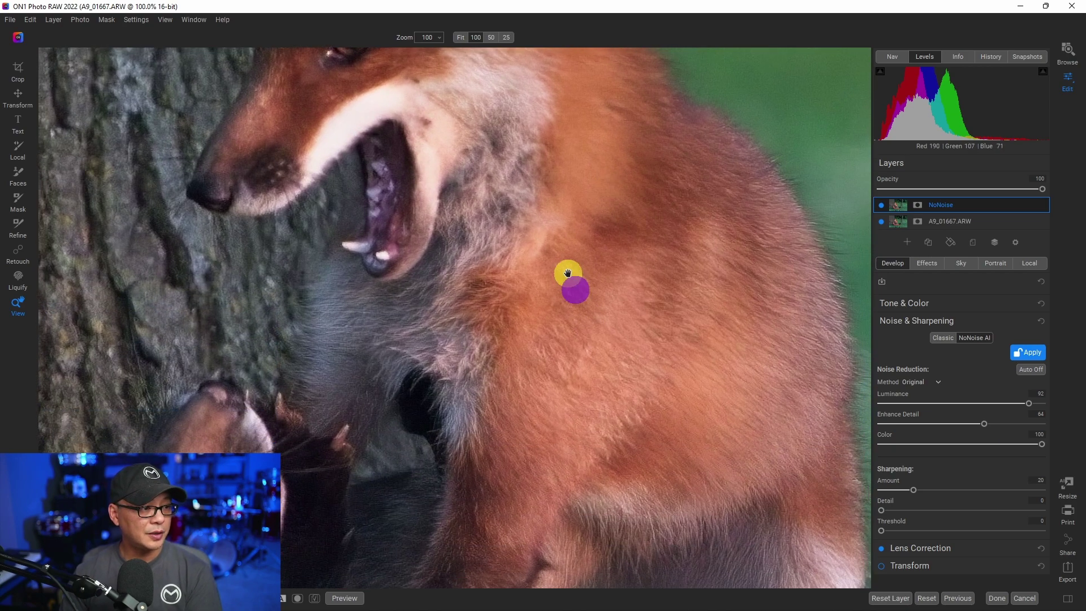
{"action": "left_click_drag", "start_coordinate": [569, 279], "coordinate": [509, 184]}
{"action": "left_click_drag", "start_coordinate": [484, 306], "coordinate": [372, 168]}
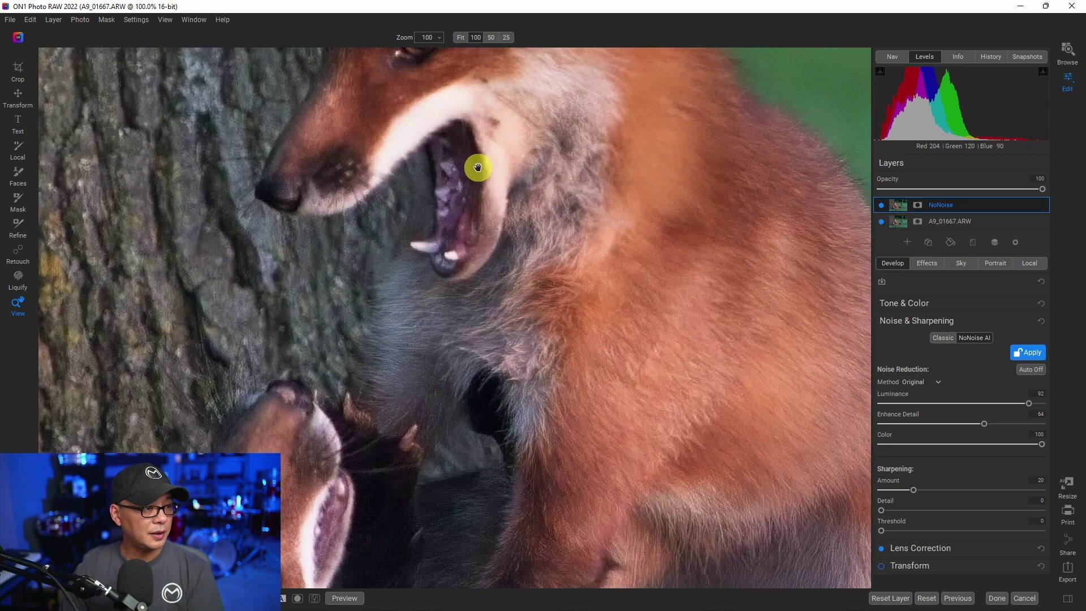
{"action": "left_click_drag", "start_coordinate": [469, 128], "coordinate": [487, 235]}
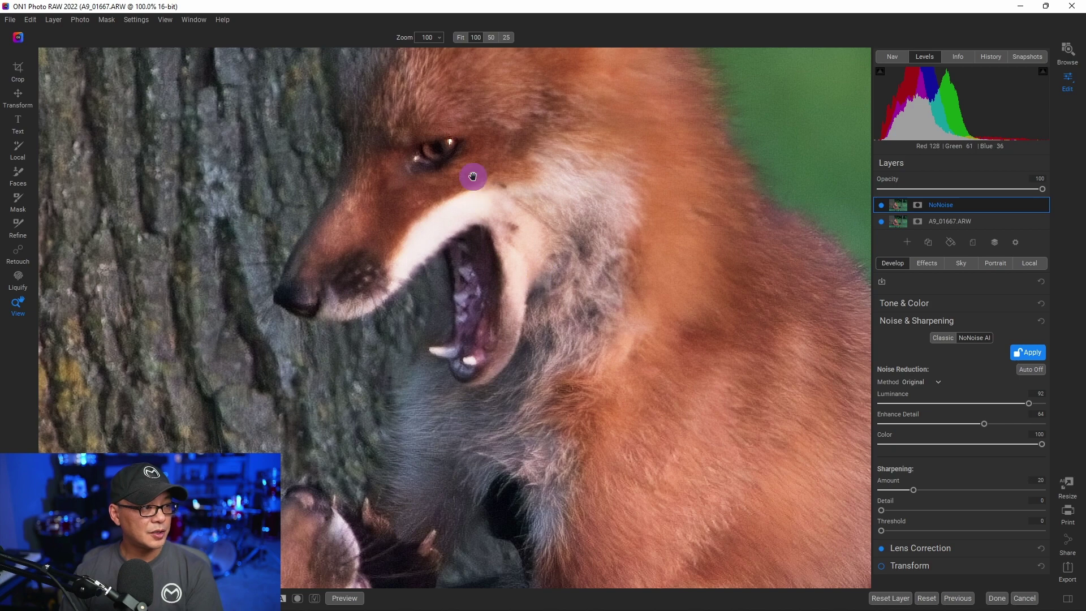
{"action": "left_click_drag", "start_coordinate": [473, 175], "coordinate": [689, 230]}
{"action": "left_click_drag", "start_coordinate": [262, 308], "coordinate": [444, 267]}
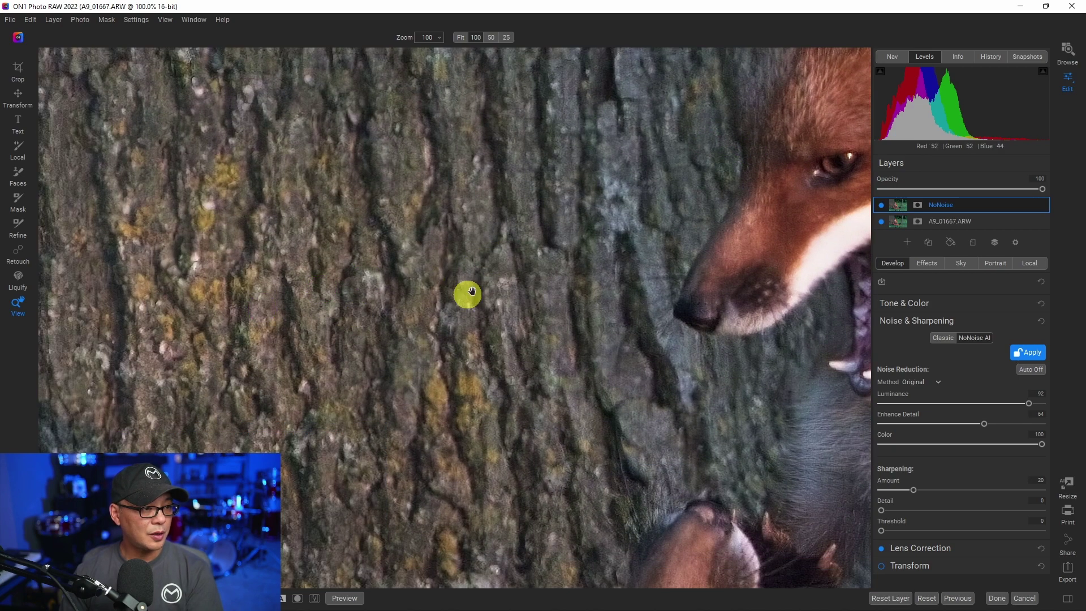
{"action": "left_click_drag", "start_coordinate": [534, 280], "coordinate": [274, 278]}
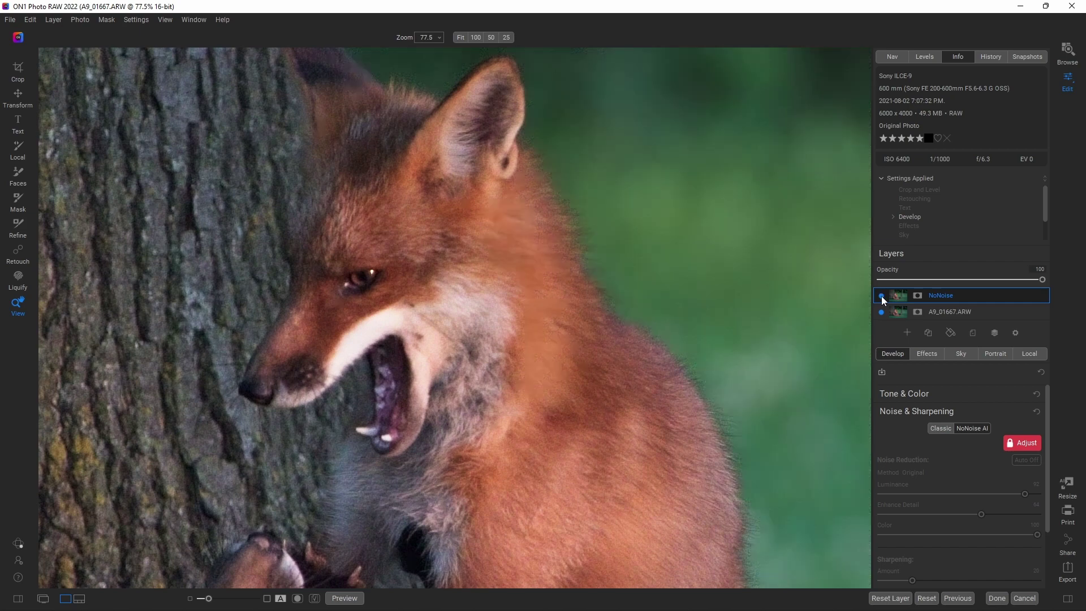
Step: Turn the NoNoise layer back on and zoom in on the fox's ear and eye to compare
{"action": "left_click", "coordinate": [882, 296]}
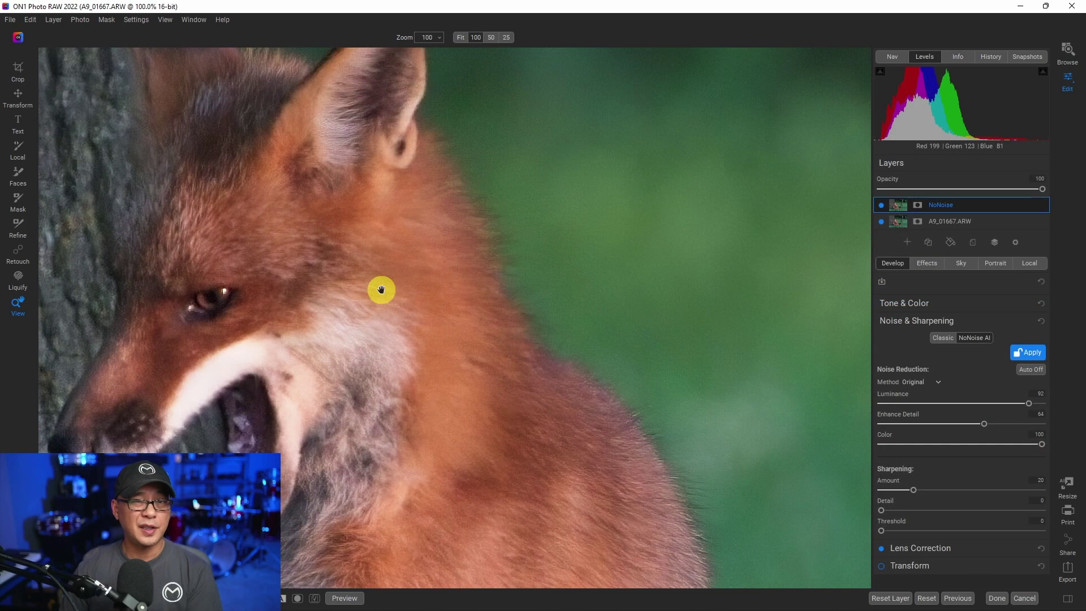
{"action": "scroll", "coordinate": [382, 273], "scroll_direction": "up", "scroll_amount": 3}
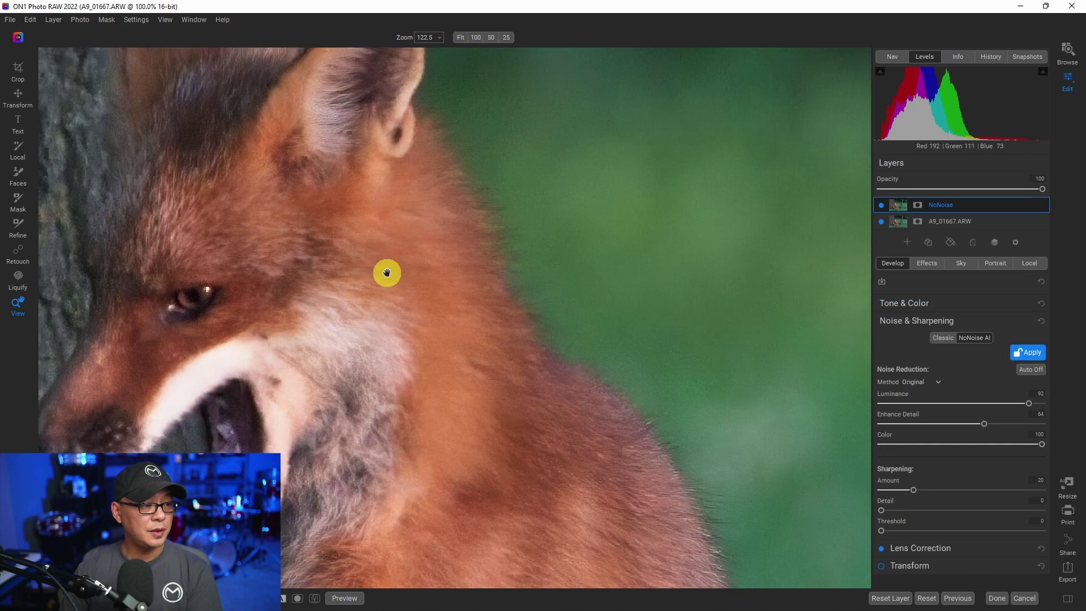
{"action": "scroll", "coordinate": [396, 266], "scroll_direction": "up", "scroll_amount": 2}
{"action": "left_click_drag", "start_coordinate": [449, 257], "coordinate": [565, 327]}
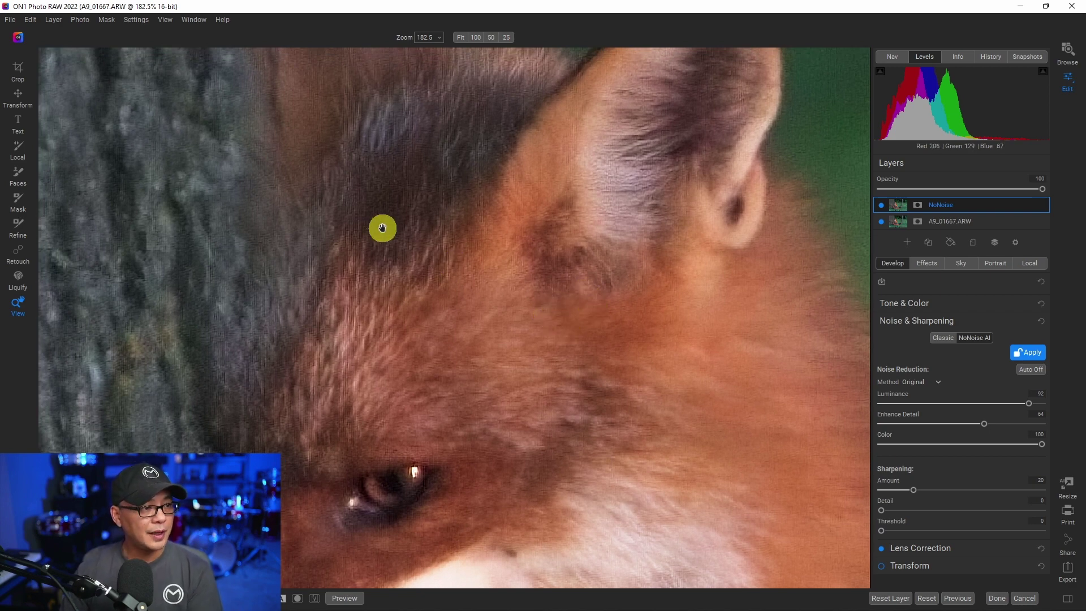
{"action": "scroll", "coordinate": [383, 229], "scroll_direction": "up", "scroll_amount": 1}
{"action": "scroll", "coordinate": [382, 229], "scroll_direction": "up", "scroll_amount": 1}
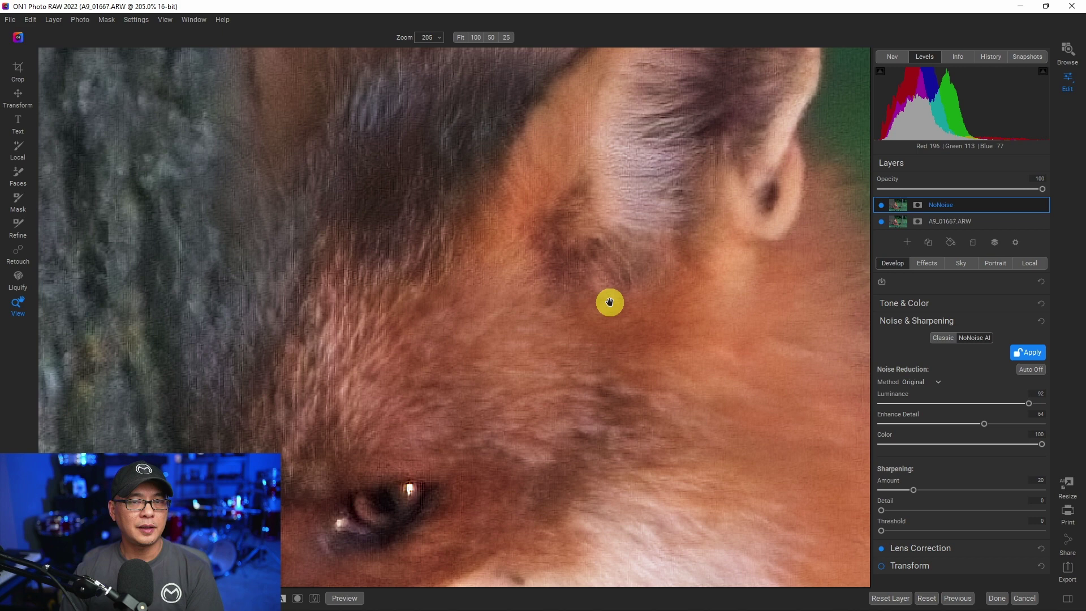
Step: Fit the whole scene in view, then view the standing fox at 50%
{"action": "left_click", "coordinate": [635, 283]}
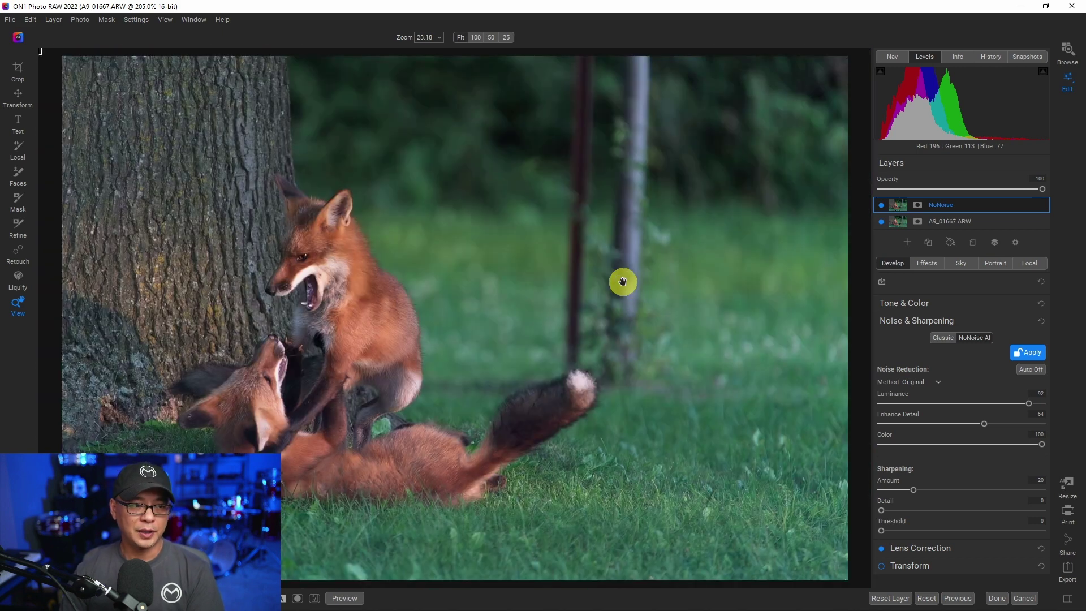
{"action": "left_click", "coordinate": [393, 280]}
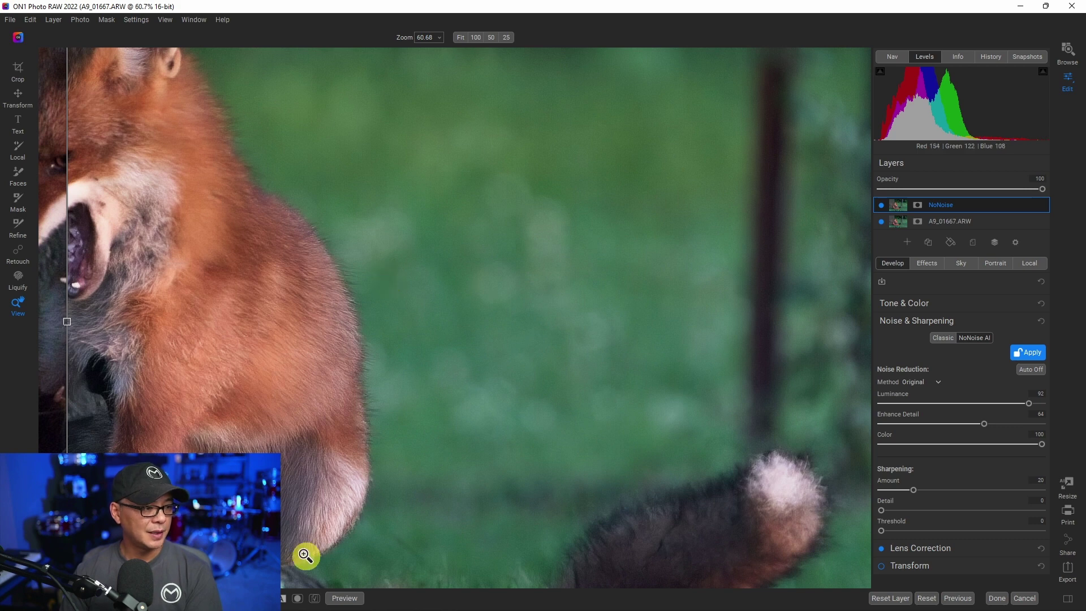
{"action": "left_click", "coordinate": [490, 39]}
{"action": "left_click_drag", "start_coordinate": [381, 317], "coordinate": [718, 322]}
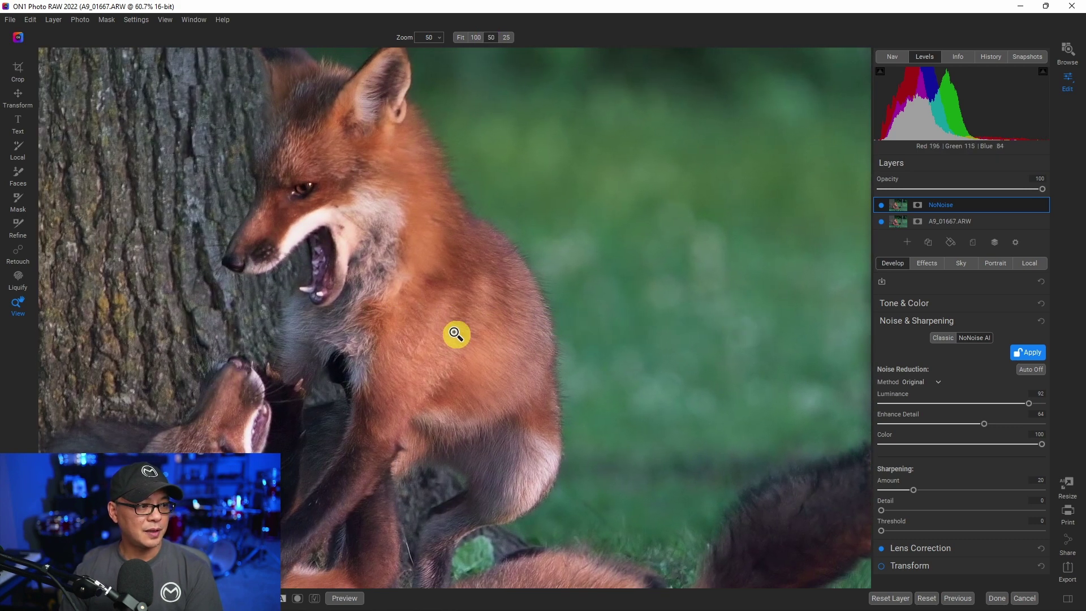
{"action": "left_click_drag", "start_coordinate": [431, 338], "coordinate": [575, 340]}
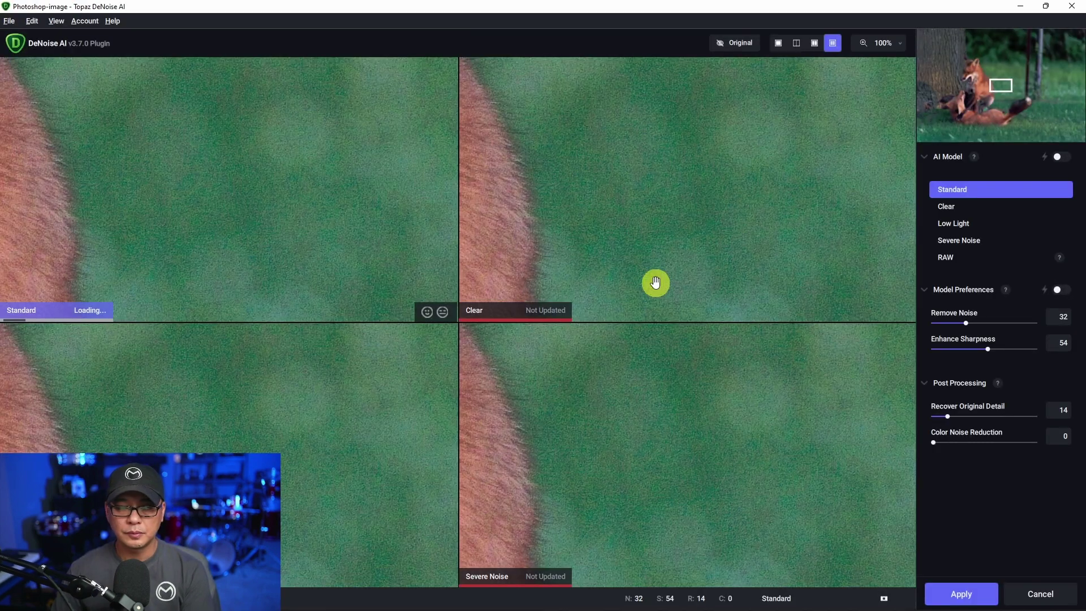
Step: Zoom and pan the Standard, Clear and Severe Noise previews across the fox's face
{"action": "left_click", "coordinate": [655, 282]}
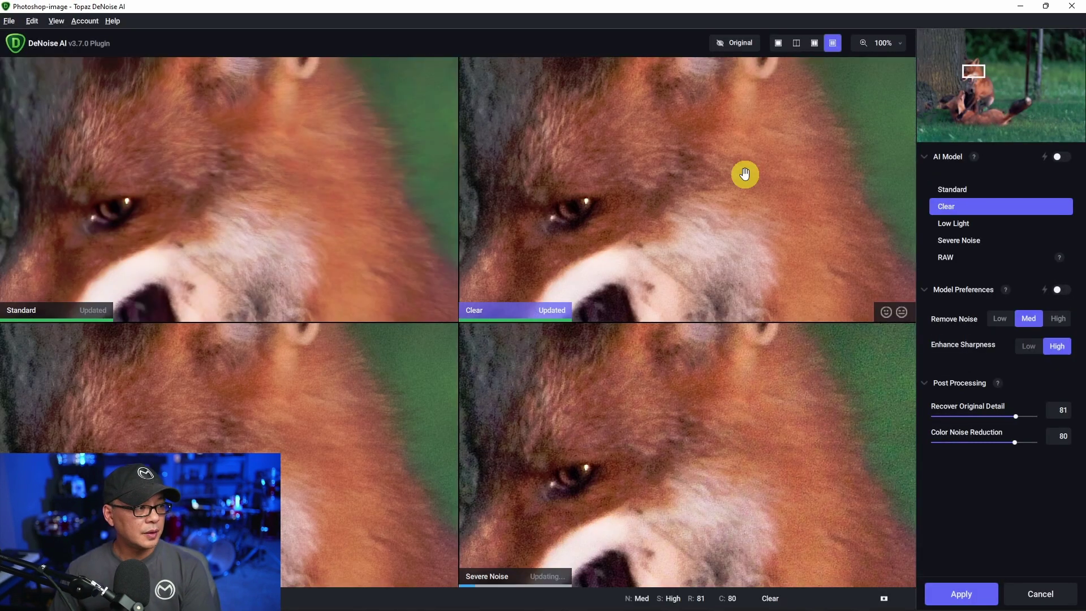
{"action": "scroll", "coordinate": [745, 175], "scroll_direction": "down", "scroll_amount": 2}
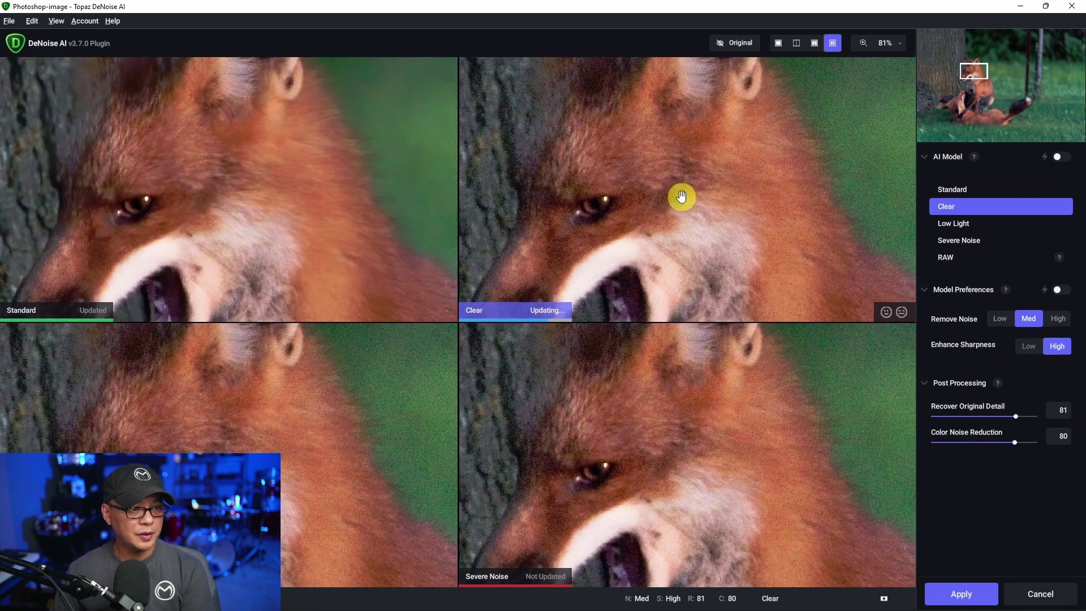
{"action": "left_click_drag", "start_coordinate": [682, 201], "coordinate": [718, 202]}
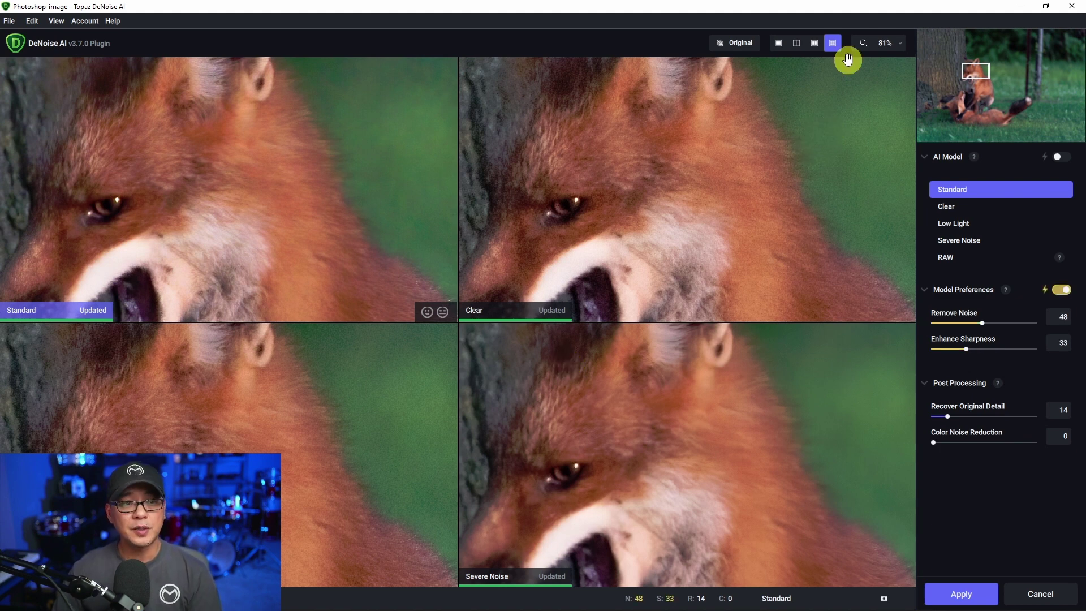
Step: View the Standard result in Split View, sweeping the divider to reveal the noisy original
{"action": "left_click", "coordinate": [777, 49]}
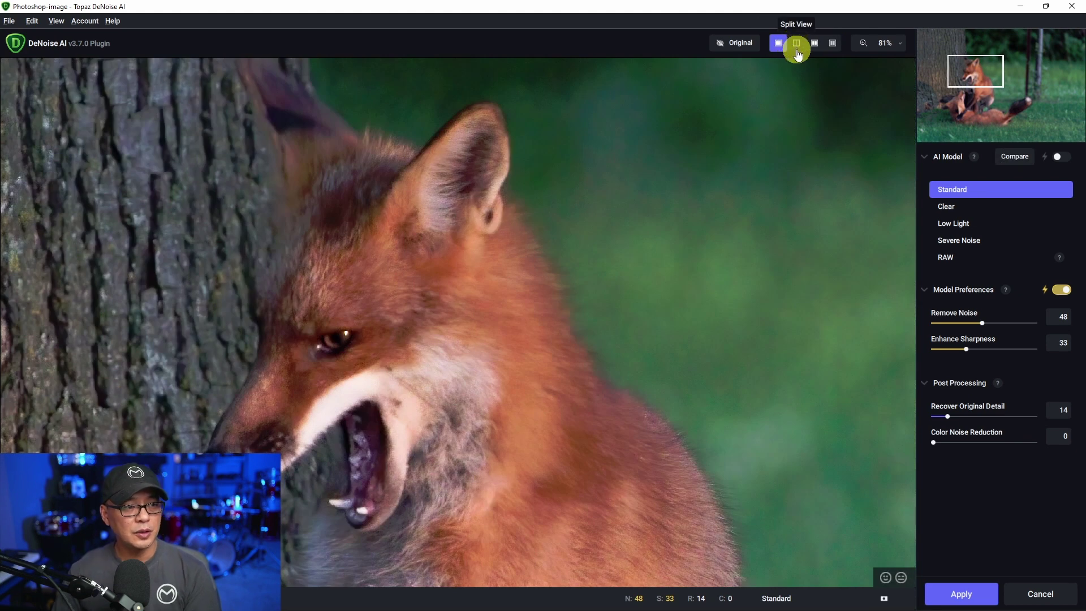
{"action": "left_click", "coordinate": [797, 53]}
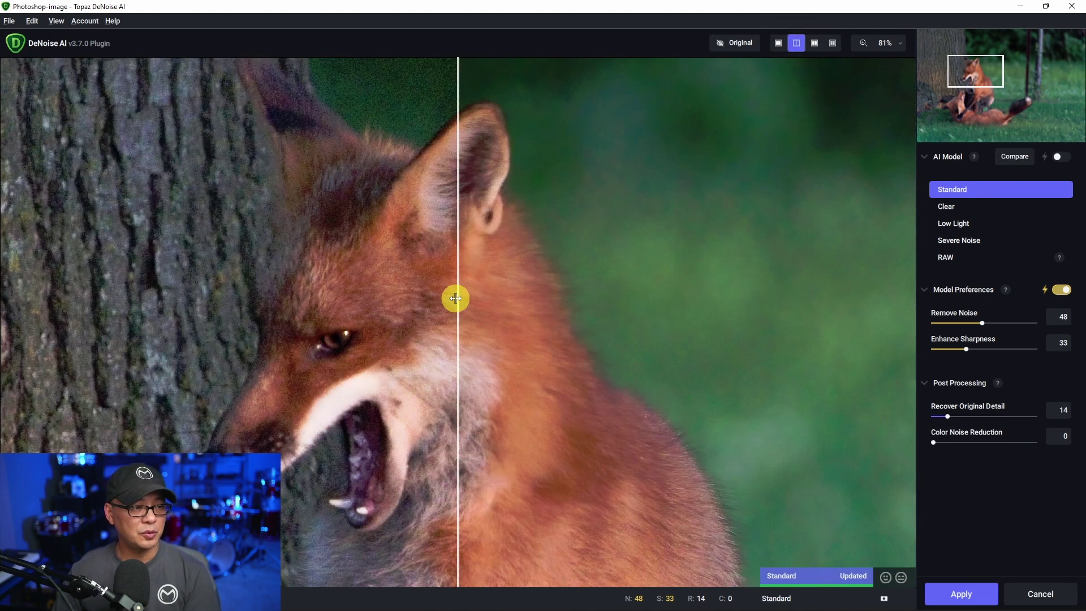
{"action": "mouse_move", "coordinate": [456, 299]}
{"action": "left_mouse_down"}
{"action": "mouse_move", "coordinate": [898, 288]}
{"action": "mouse_move", "coordinate": [93, 257]}
{"action": "mouse_move", "coordinate": [807, 291]}
{"action": "mouse_move", "coordinate": [448, 293]}
{"action": "left_mouse_up"}
{"action": "left_click_drag", "start_coordinate": [349, 293], "coordinate": [85, 290]}
Step: Compare original and result side by side, then return to the four-way view on the fox's ear
{"action": "key", "text": "3"}
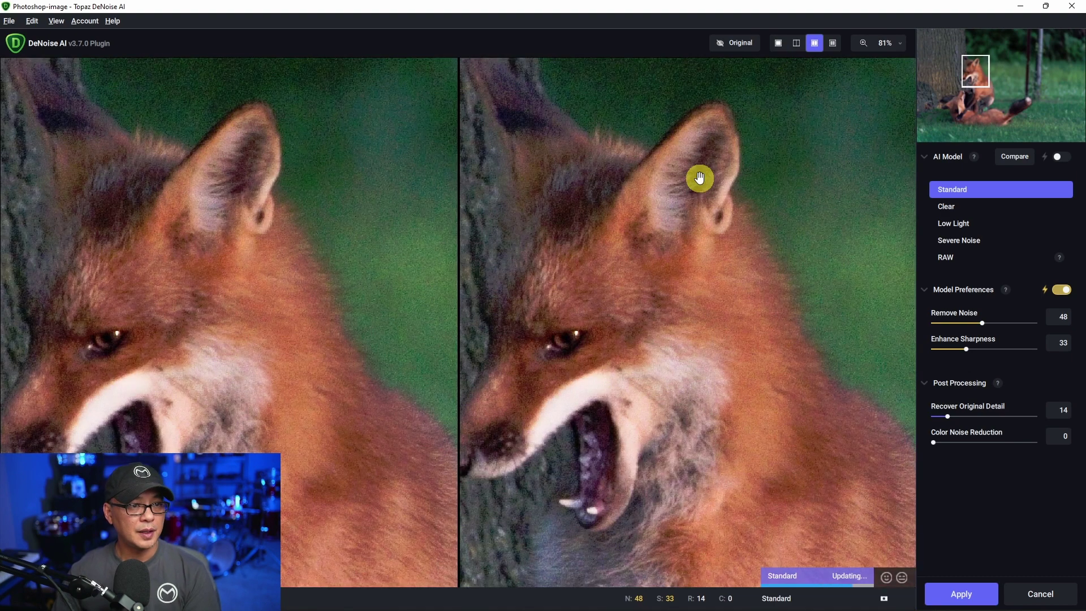
{"action": "left_click_drag", "start_coordinate": [713, 246], "coordinate": [766, 252]}
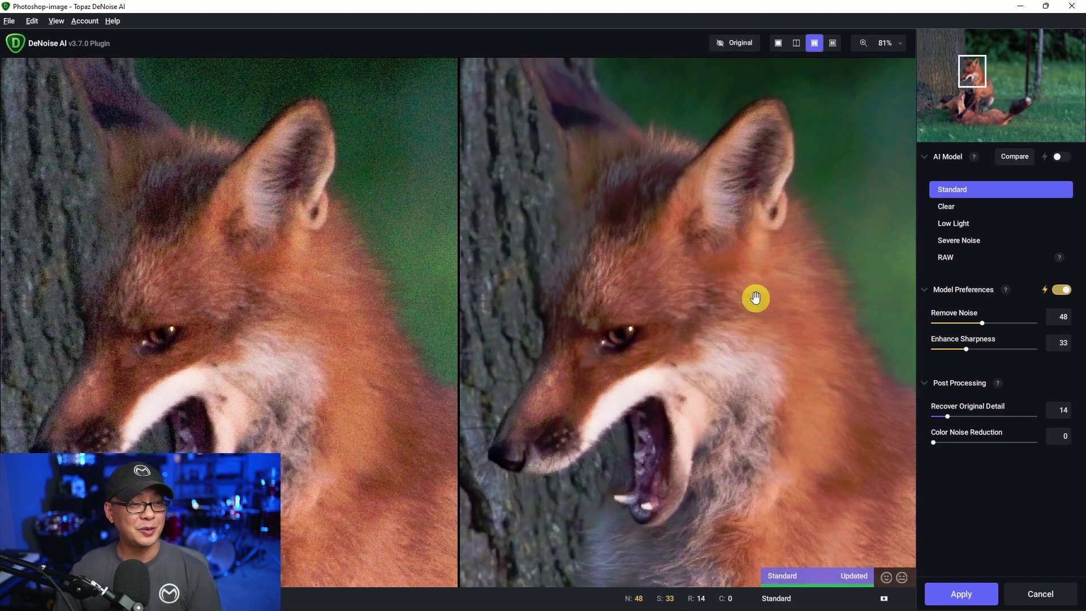
{"action": "left_click", "coordinate": [832, 47]}
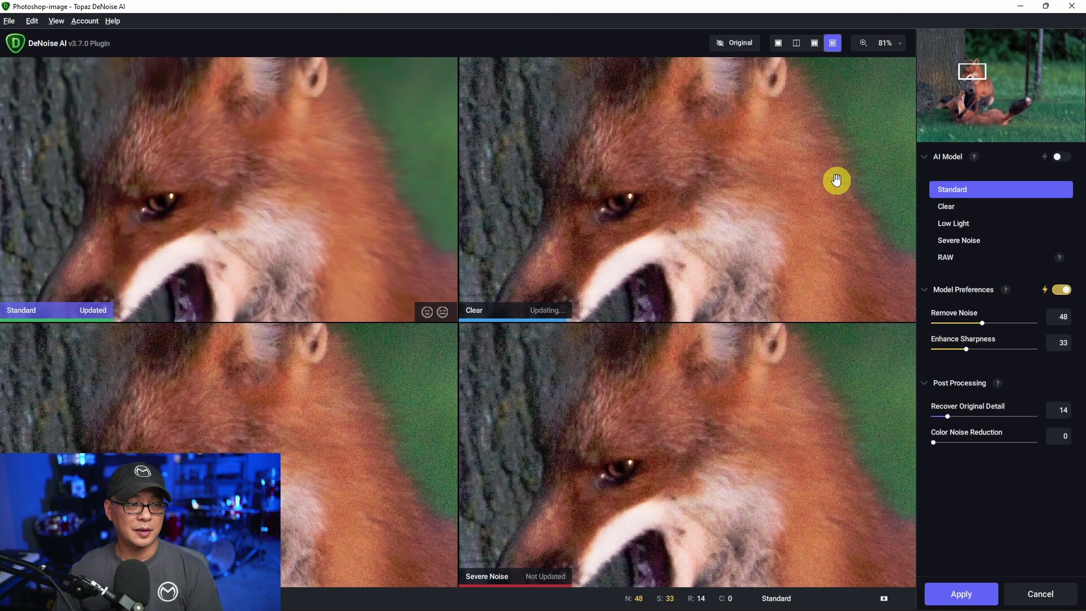
{"action": "left_click_drag", "start_coordinate": [767, 198], "coordinate": [686, 194]}
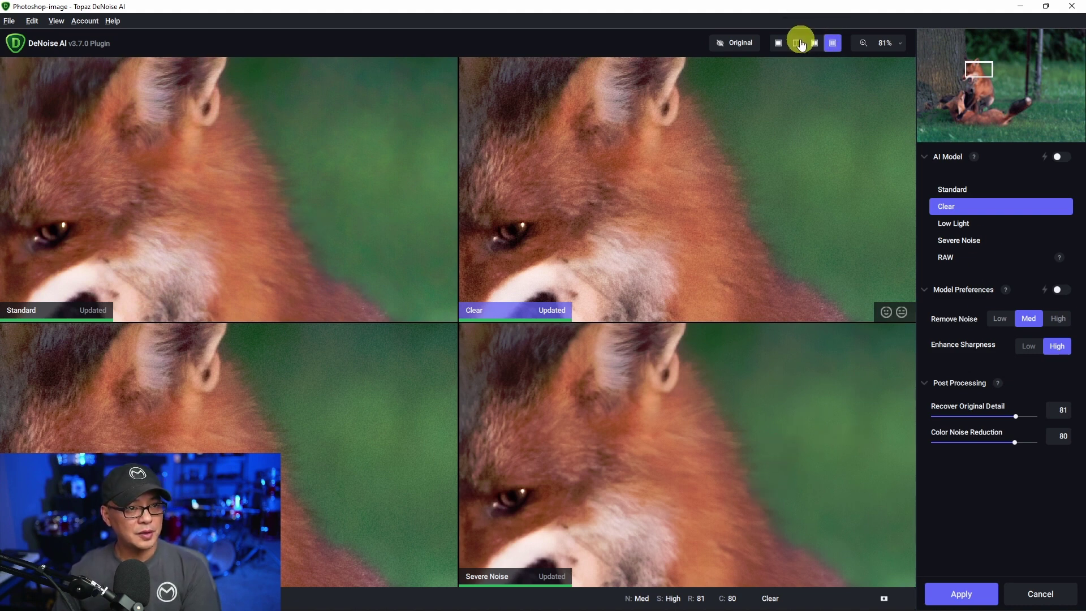
Step: Apply the Severe Noise model in single view and zoom in on the fox's ear
{"action": "left_click", "coordinate": [777, 44]}
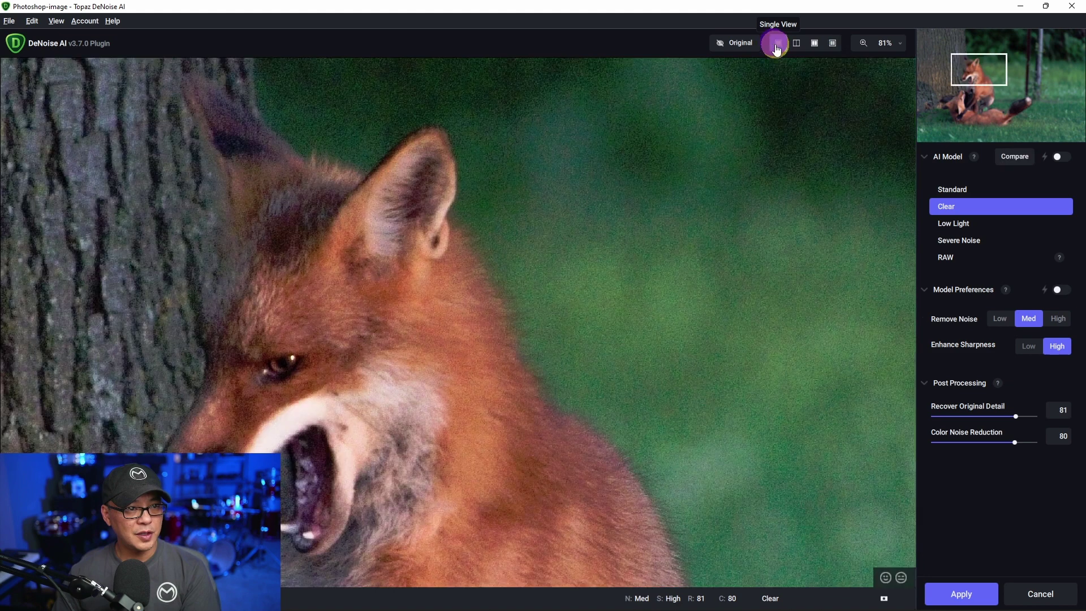
{"action": "left_click", "coordinate": [971, 242]}
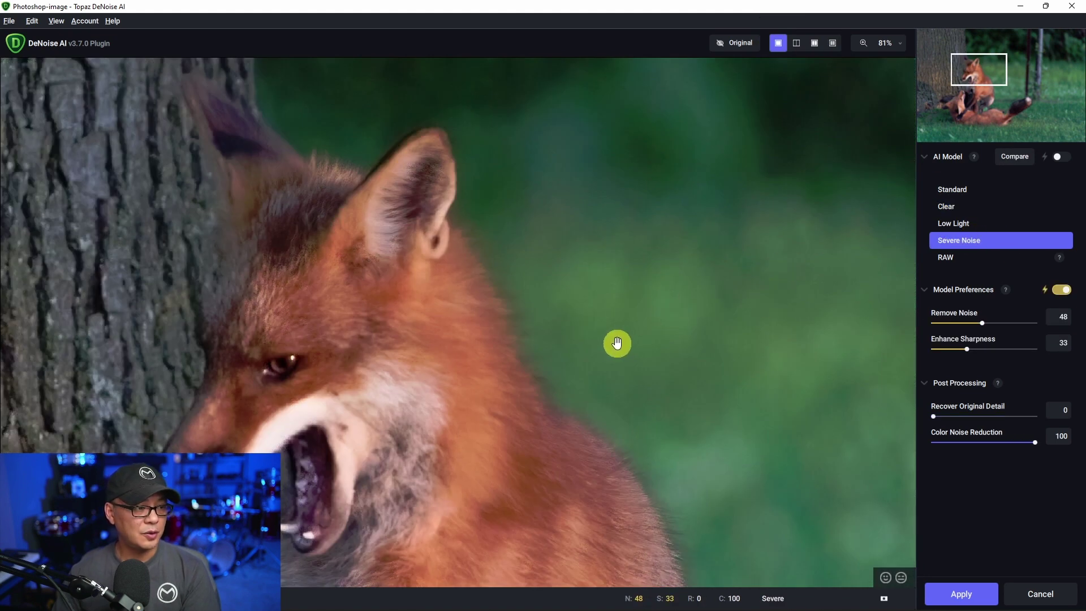
{"action": "scroll", "coordinate": [444, 247], "scroll_direction": "up", "scroll_amount": 2}
{"action": "left_click_drag", "start_coordinate": [444, 248], "coordinate": [448, 323]}
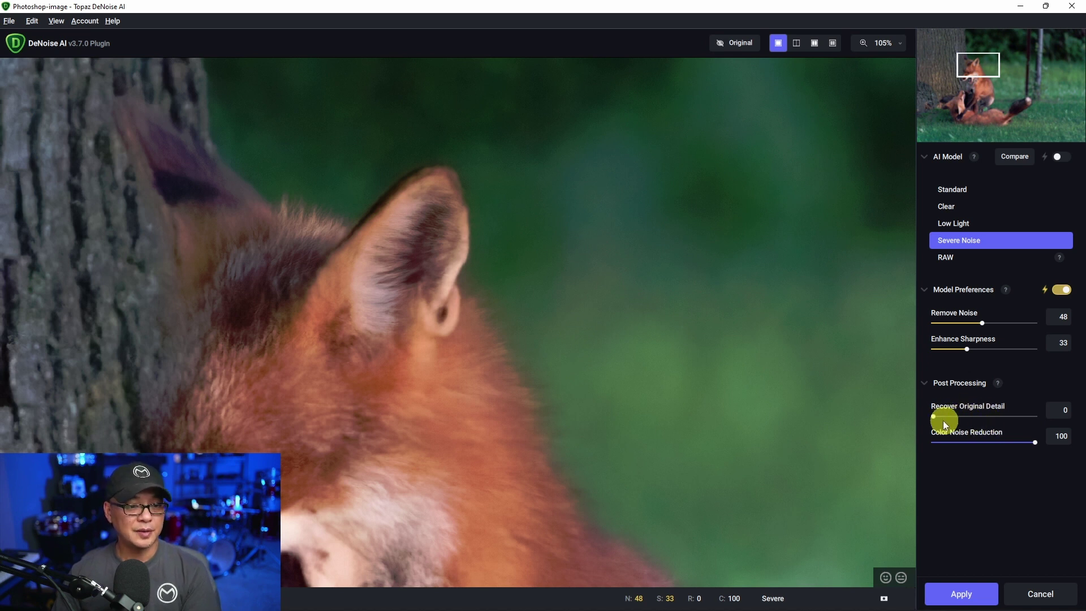
Step: Set Recover Original Detail to about 67 and Enhance Sharpness to 64, and begin raising Remove Noise
{"action": "left_click_drag", "start_coordinate": [935, 415], "coordinate": [1059, 410]}
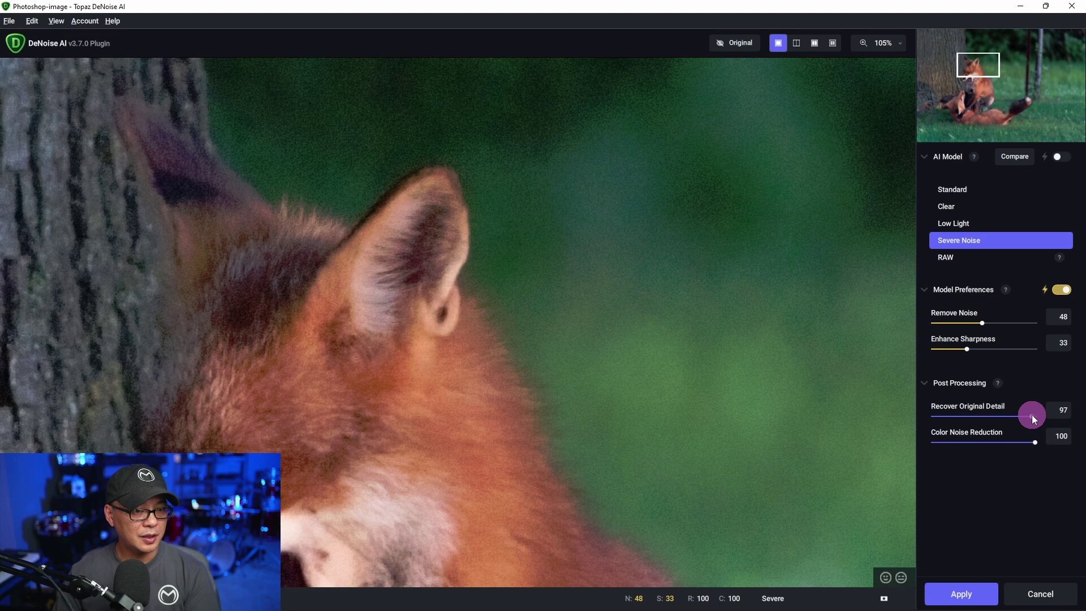
{"action": "left_click_drag", "start_coordinate": [1032, 417], "coordinate": [1002, 417]}
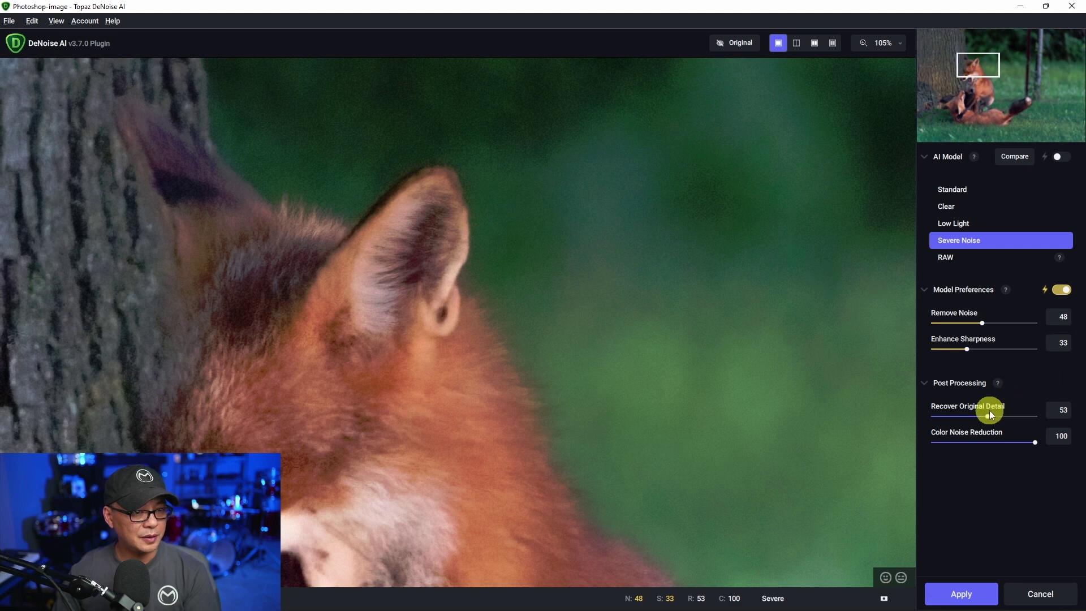
{"action": "left_click_drag", "start_coordinate": [982, 323], "coordinate": [1008, 321]}
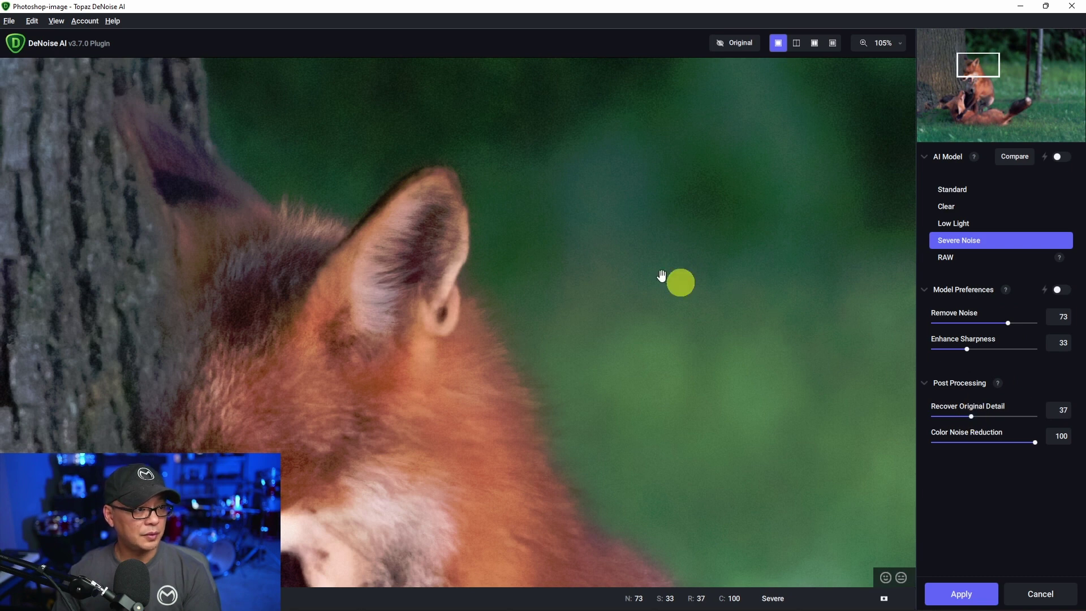
{"action": "left_click_drag", "start_coordinate": [566, 353], "coordinate": [543, 281]}
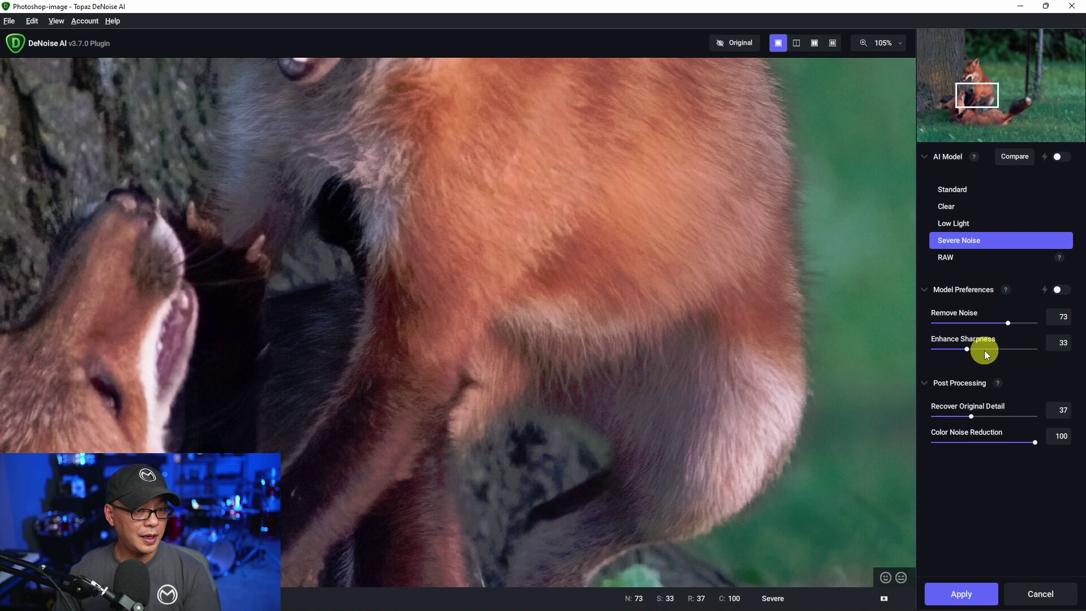
{"action": "left_click", "coordinate": [985, 349]}
{"action": "left_click_drag", "start_coordinate": [990, 347], "coordinate": [999, 350]}
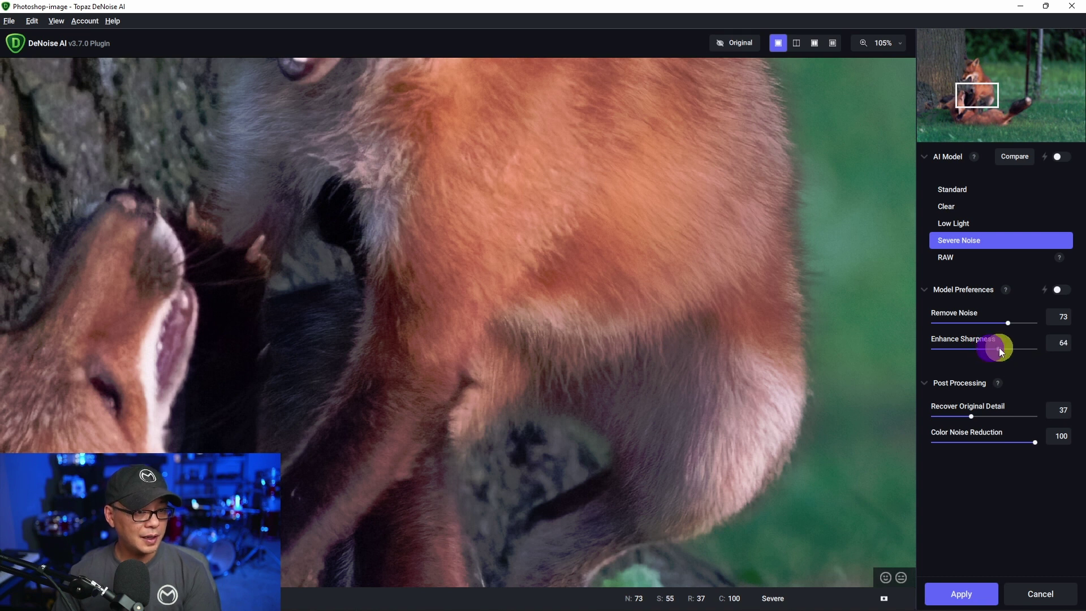
{"action": "left_click", "coordinate": [999, 416]}
{"action": "left_click_drag", "start_coordinate": [790, 151], "coordinate": [635, 284]}
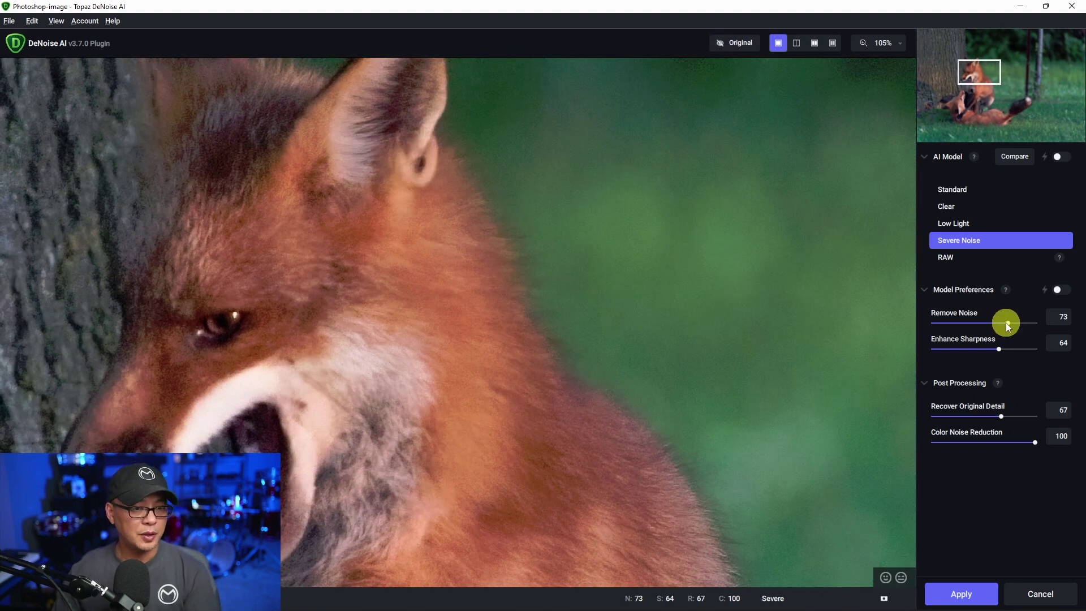
Step: Raise Remove Noise to 96 and pan across the whole fox photo
{"action": "left_click_drag", "start_coordinate": [1009, 321], "coordinate": [1023, 323]}
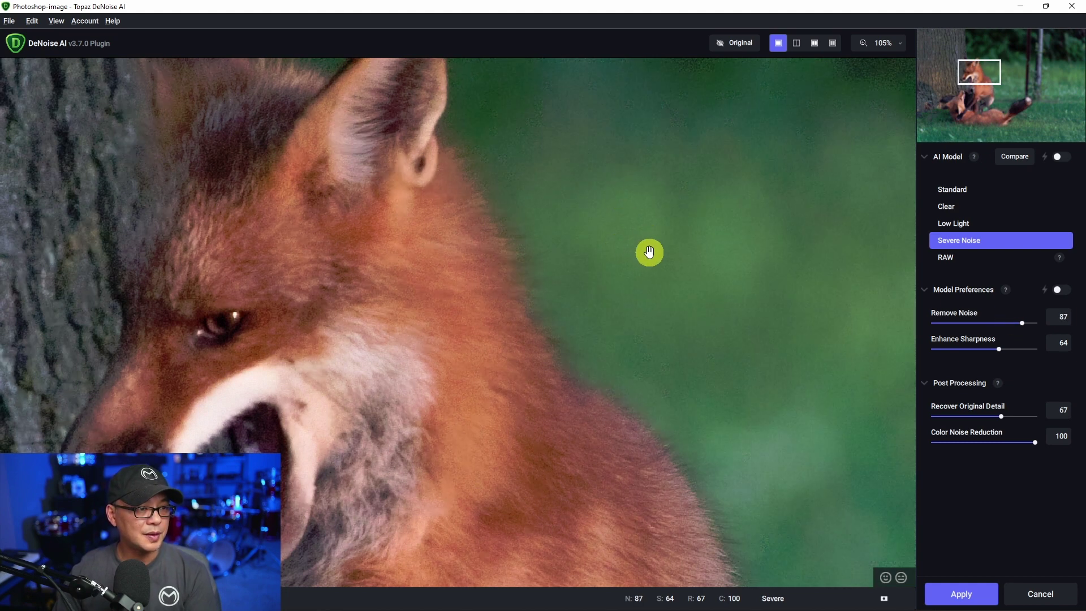
{"action": "left_click_drag", "start_coordinate": [1027, 322], "coordinate": [1033, 322]}
{"action": "scroll", "coordinate": [553, 400], "scroll_direction": "down", "scroll_amount": 5}
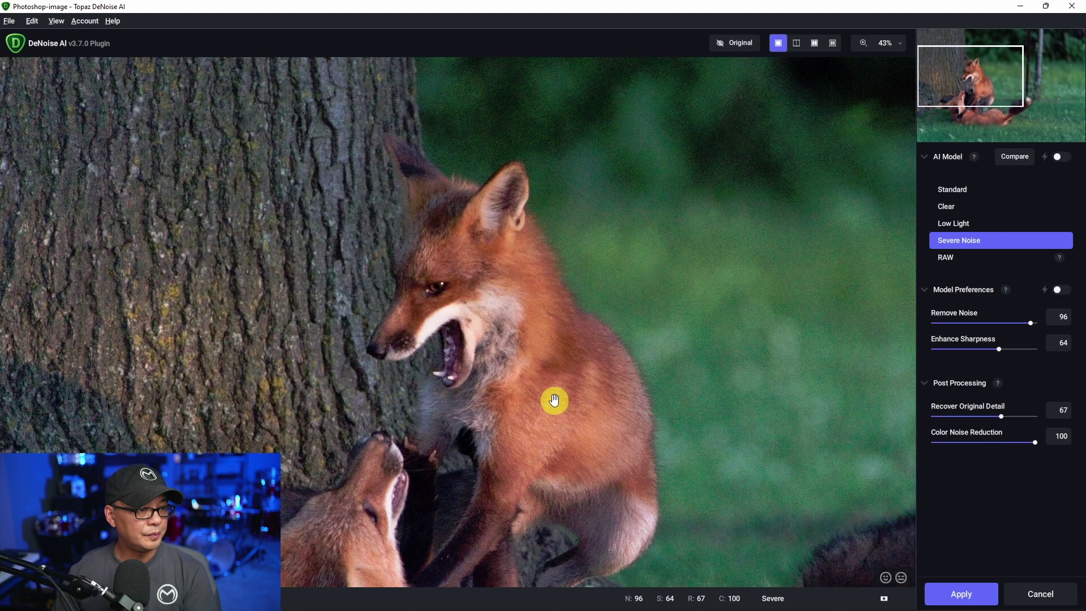
{"action": "left_click_drag", "start_coordinate": [553, 400], "coordinate": [413, 287]}
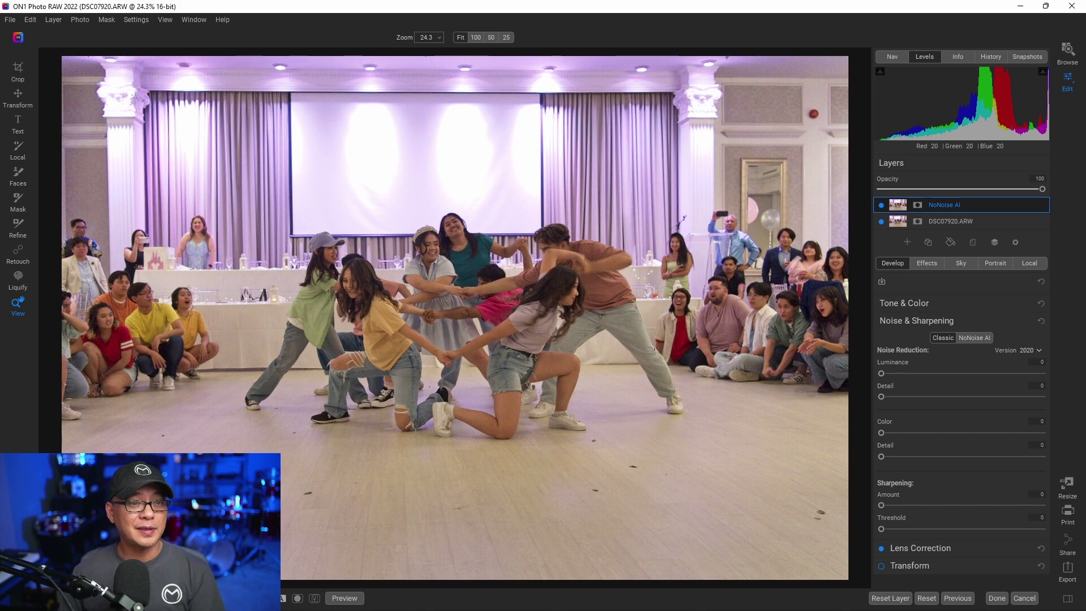
Step: Confirm the dance photo's ISO 12,800, inspect the dancers at 100%, and switch on NoNoise AI
{"action": "left_click", "coordinate": [958, 56]}
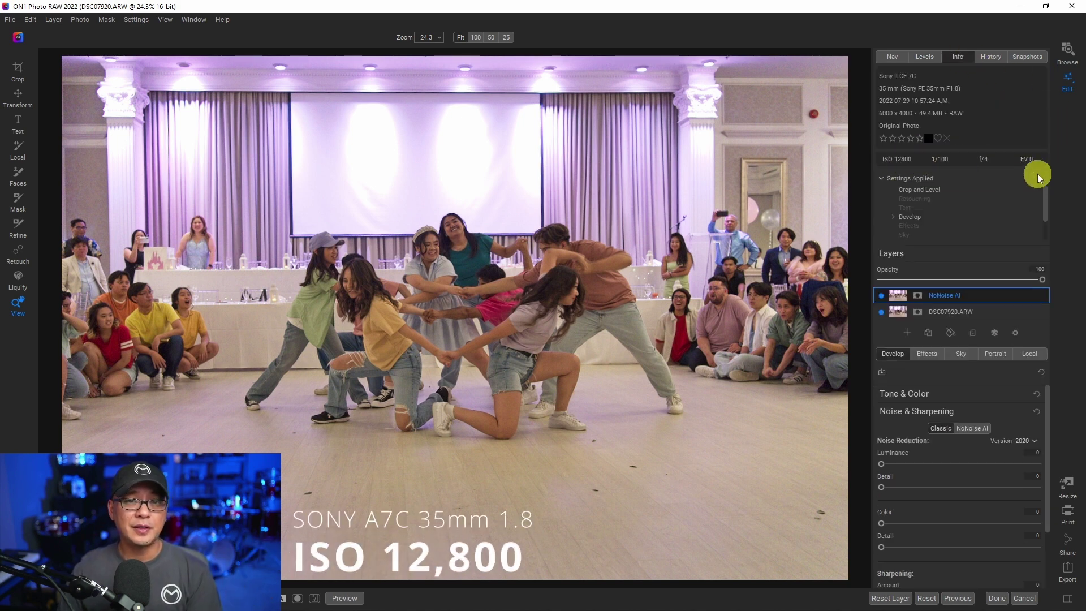
{"action": "left_click", "coordinate": [924, 56]}
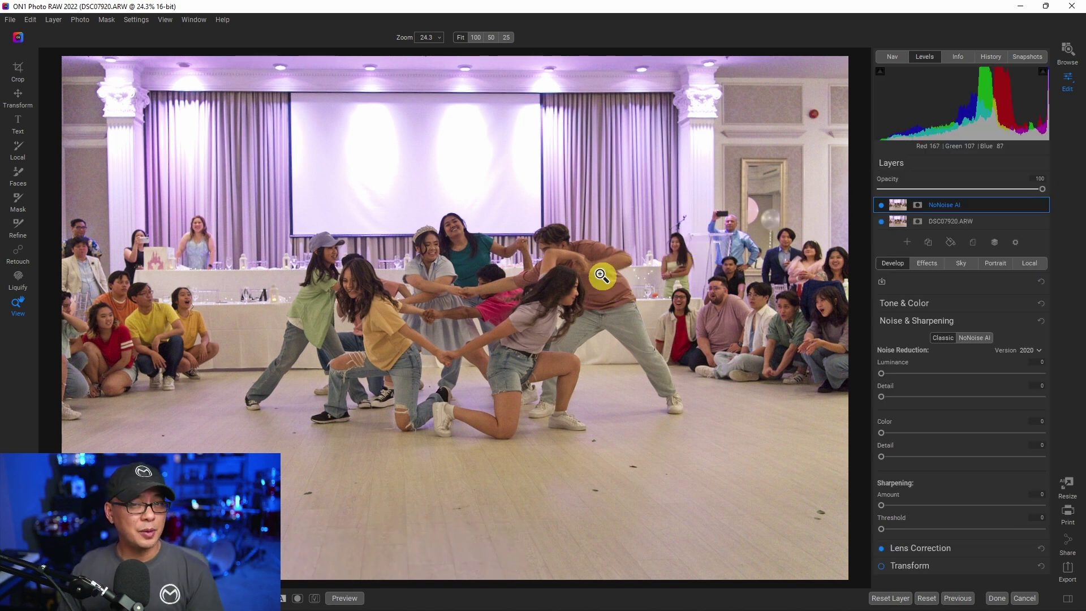
{"action": "left_click", "coordinate": [572, 311]}
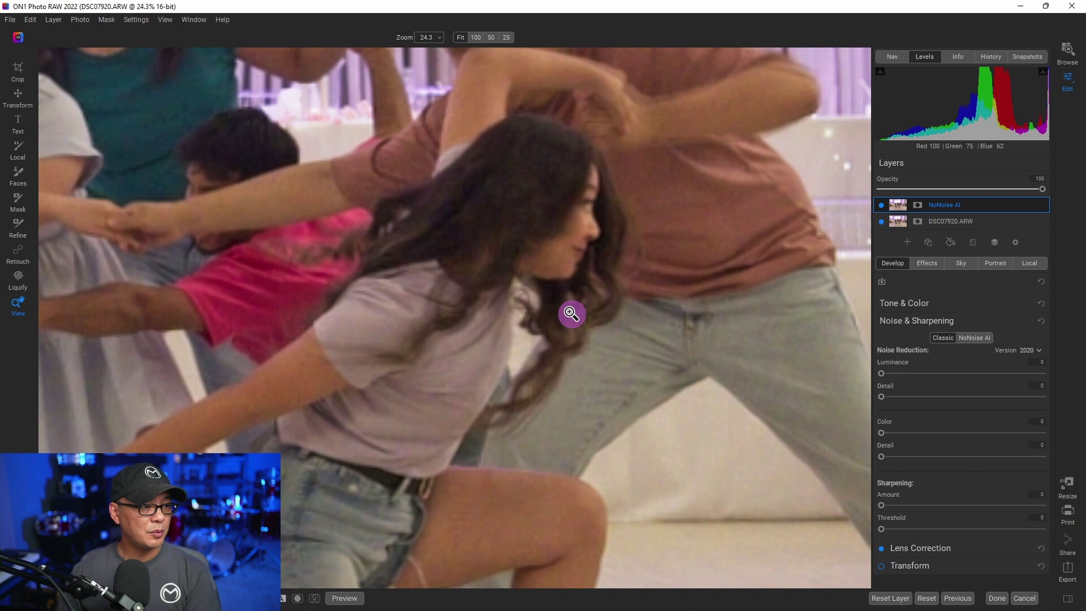
{"action": "left_click_drag", "start_coordinate": [374, 273], "coordinate": [565, 381]}
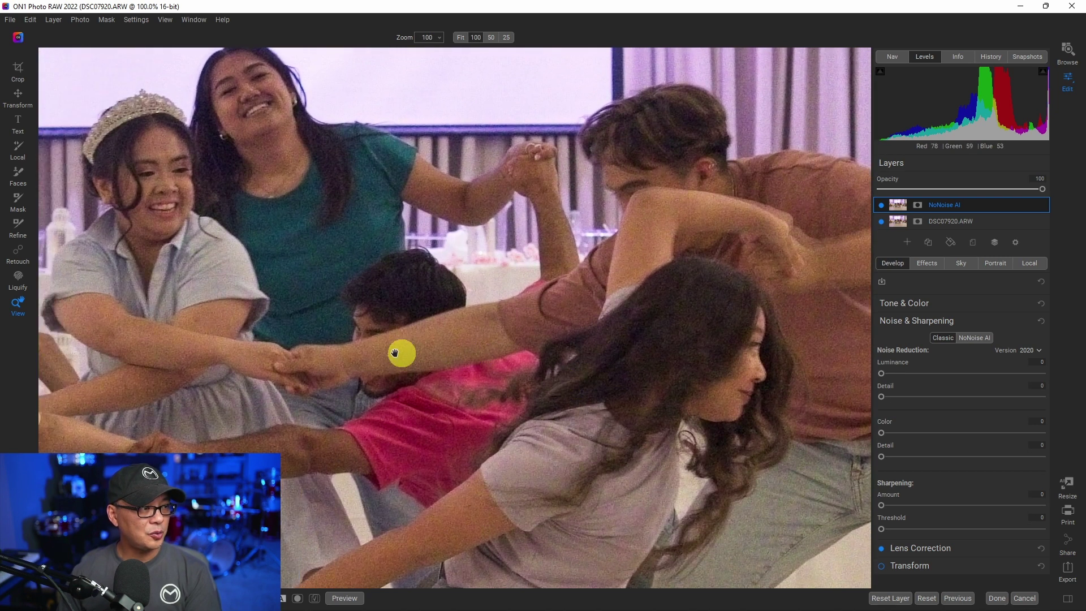
{"action": "left_click_drag", "start_coordinate": [400, 351], "coordinate": [539, 328]}
{"action": "left_click_drag", "start_coordinate": [400, 347], "coordinate": [492, 317]}
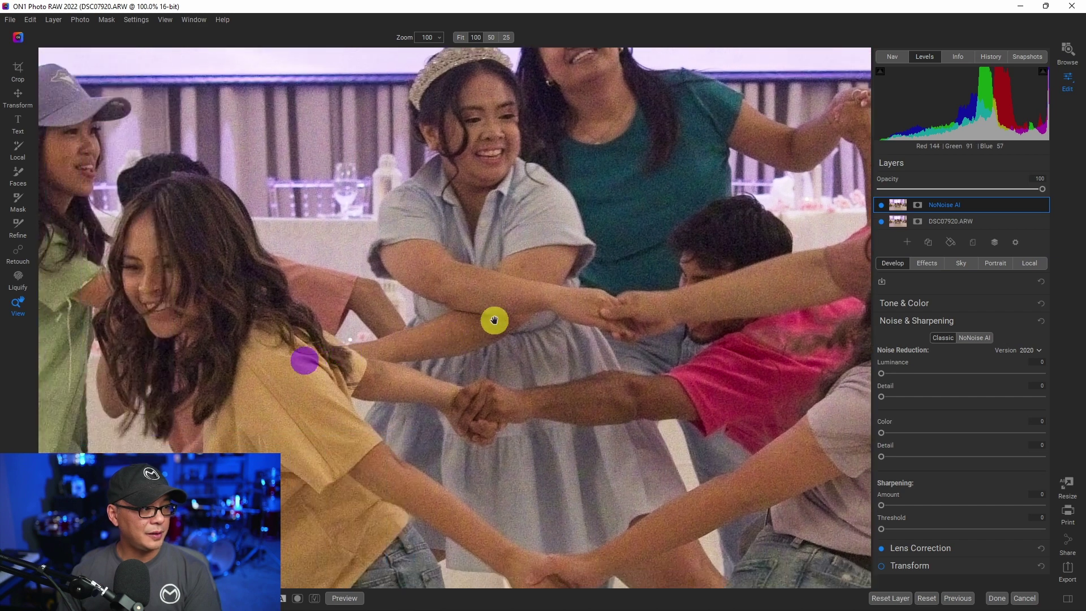
{"action": "left_click", "coordinate": [980, 340]}
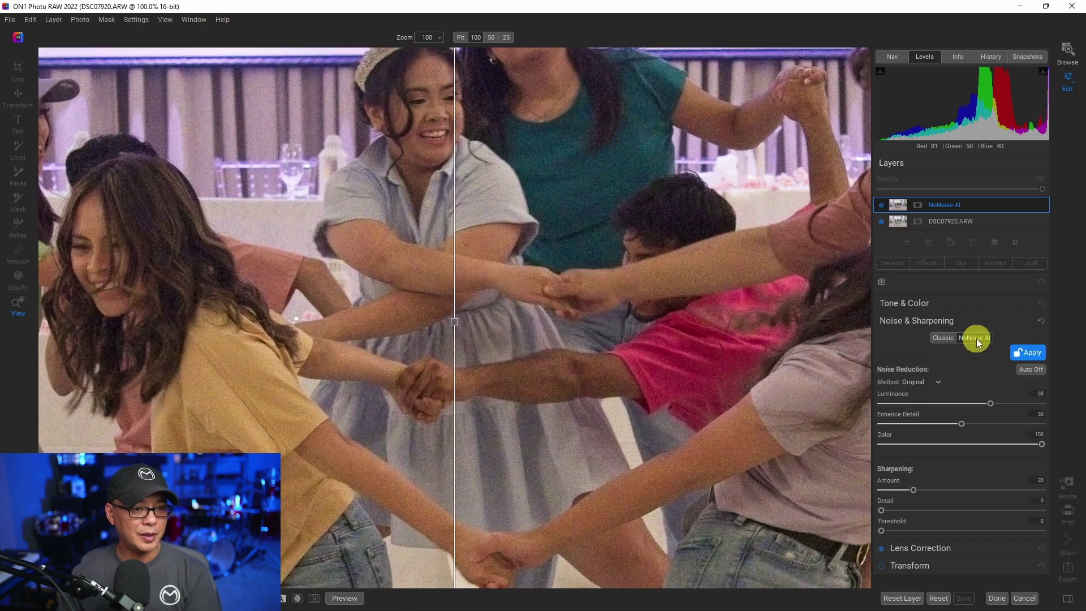
Step: Zoom to 250% on the arms and raise NoNoise AI Luminance to 100
{"action": "key", "text": "ctrl+equal"}
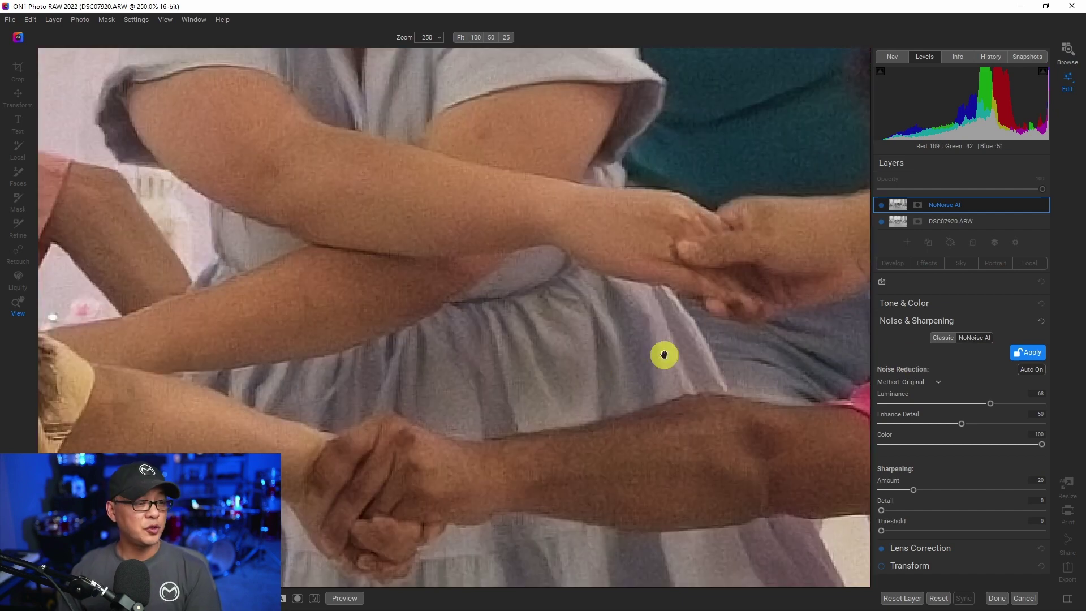
{"action": "left_click_drag", "start_coordinate": [681, 252], "coordinate": [566, 379]}
{"action": "left_click_drag", "start_coordinate": [990, 404], "coordinate": [1004, 404]}
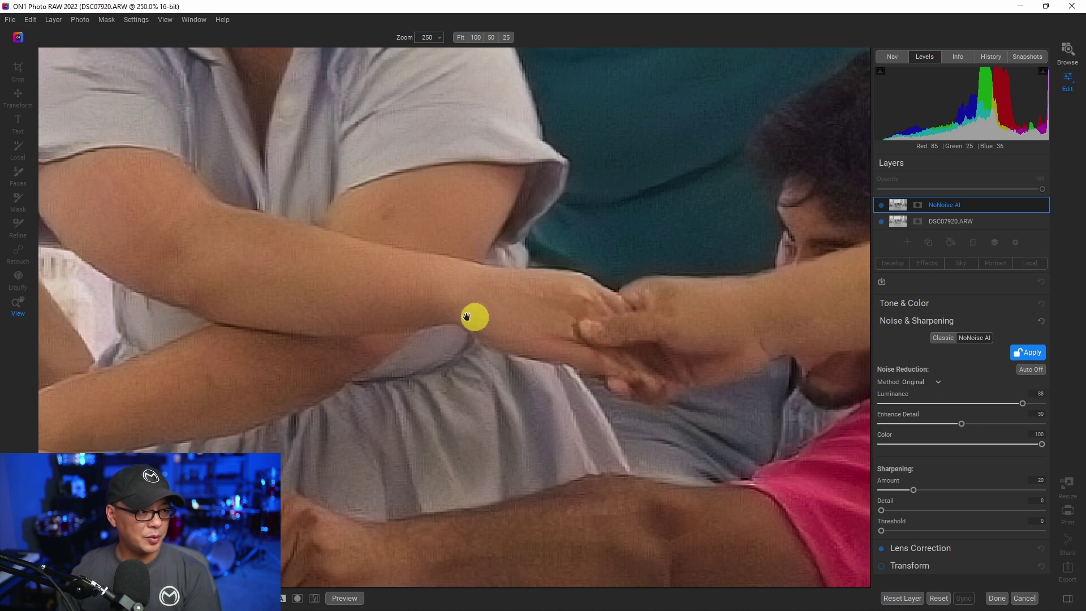
Step: Toggle the preview off and on twice to compare the denoise against the original
{"action": "key", "text": "backslash"}
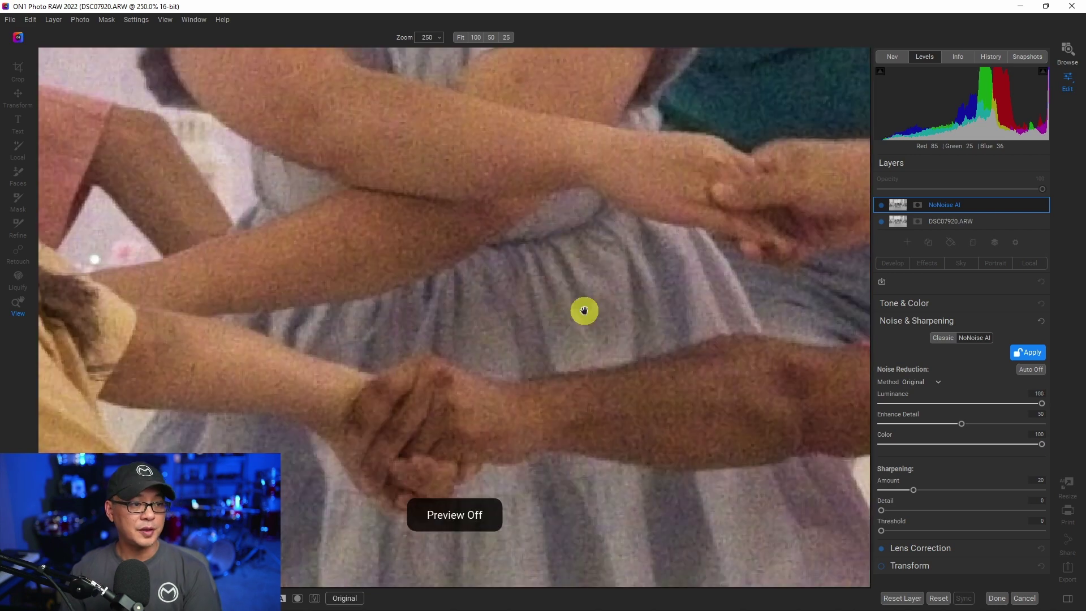
{"action": "key", "text": "backslash"}
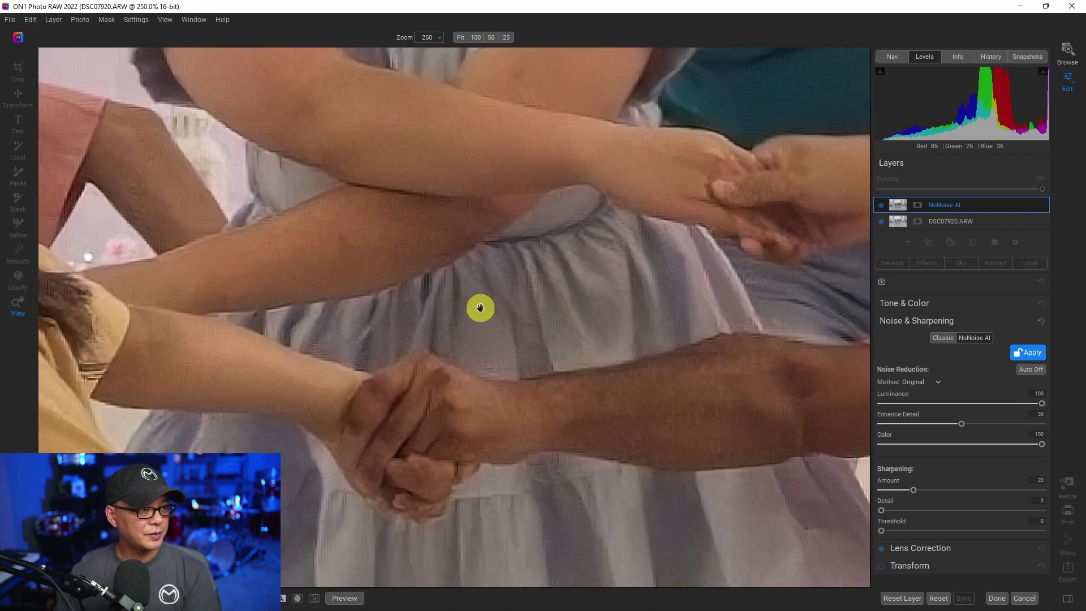
{"action": "scroll", "coordinate": [629, 294], "scroll_direction": "down", "scroll_amount": 10}
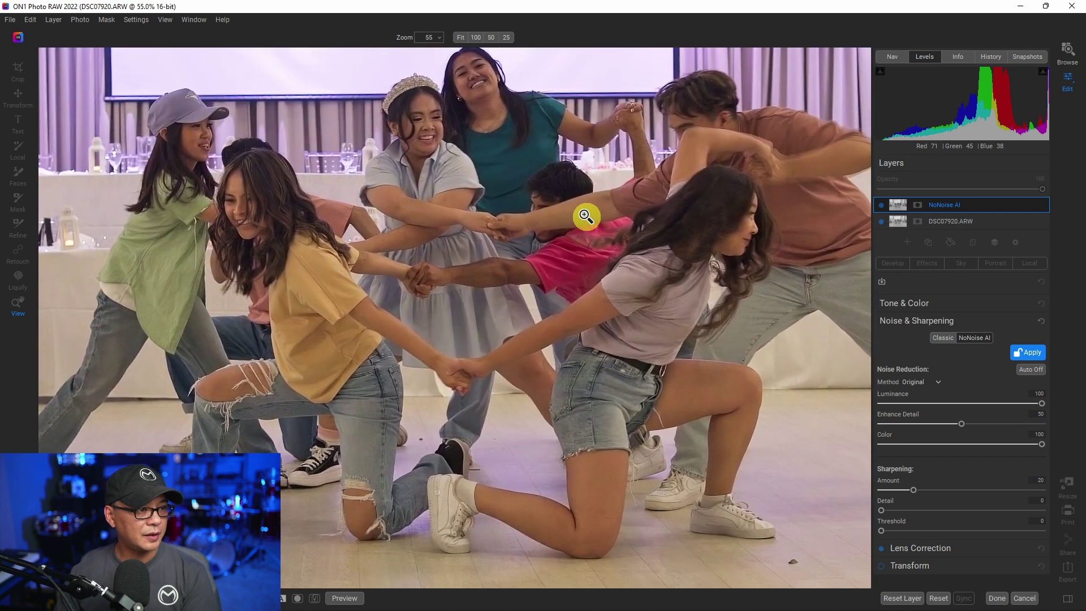
{"action": "key", "text": "backslash"}
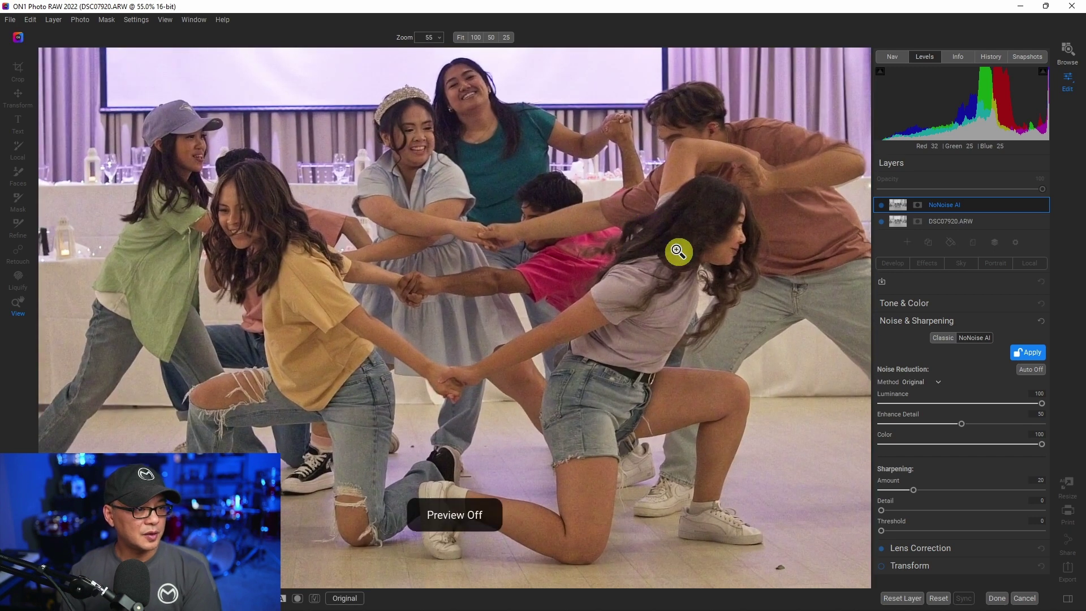
{"action": "key", "text": "backslash"}
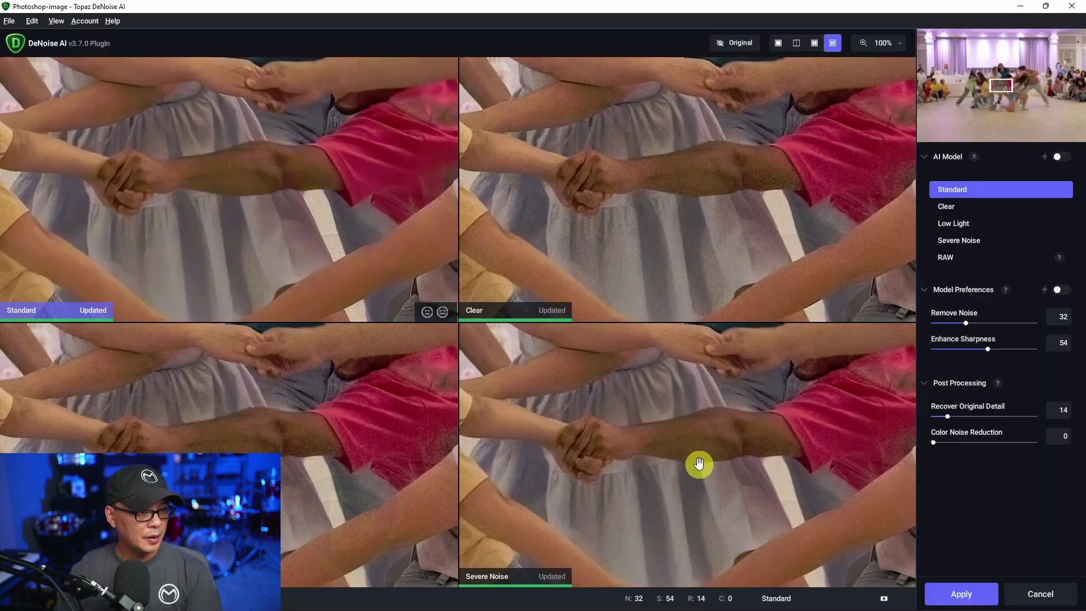
Step: In a single zoomed preview, pan over the girl's face, arms and jeans viewing the noisy original
{"action": "left_click_drag", "start_coordinate": [337, 164], "coordinate": [293, 226]}
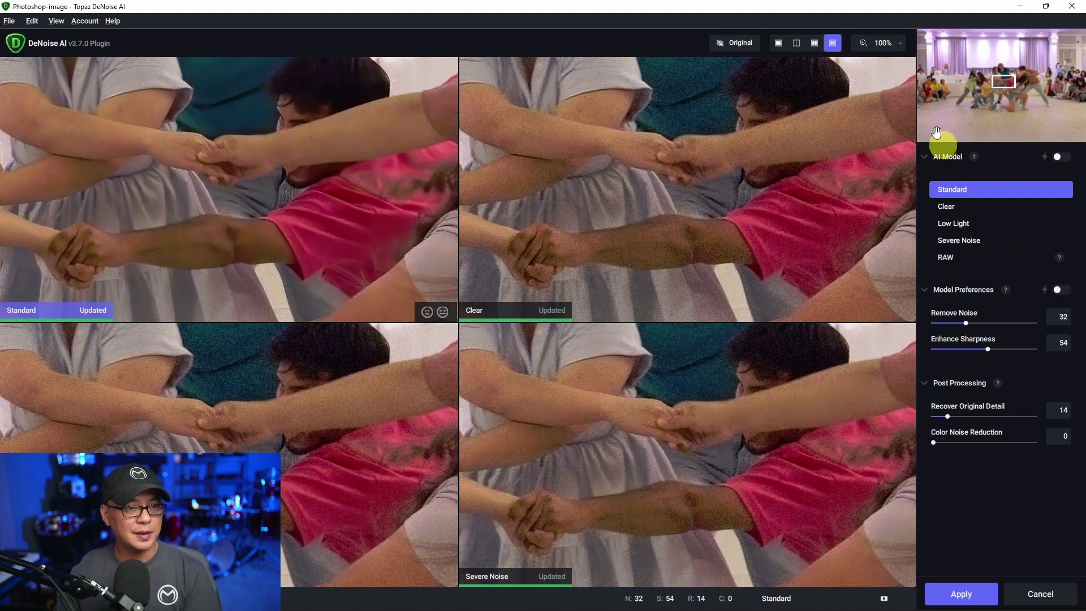
{"action": "left_click", "coordinate": [778, 43]}
{"action": "scroll", "coordinate": [460, 282], "scroll_direction": "up", "scroll_amount": 2}
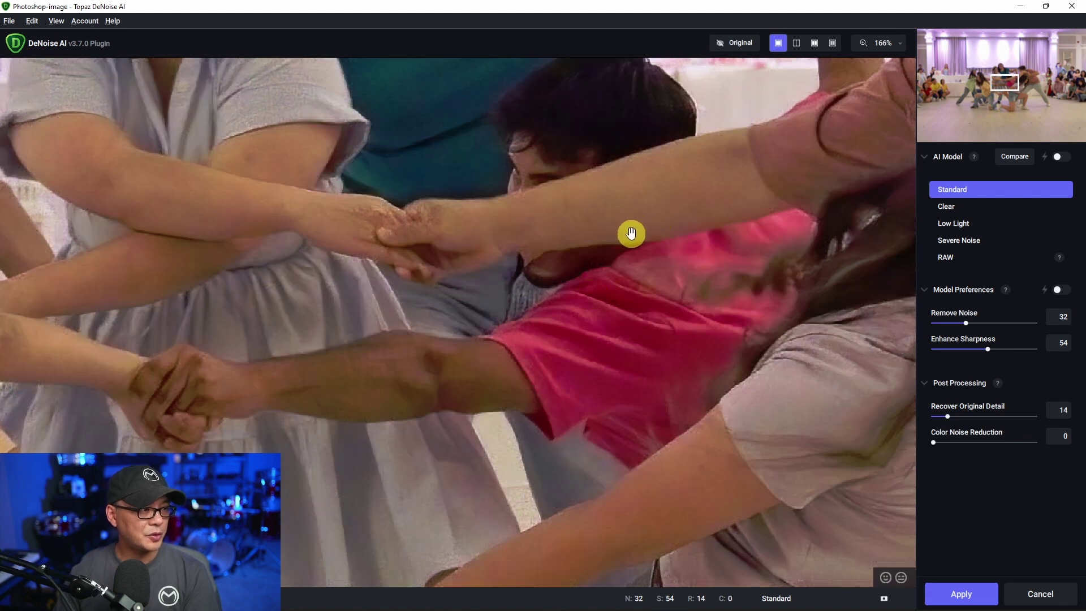
{"action": "scroll", "coordinate": [509, 202], "scroll_direction": "up", "scroll_amount": 1}
{"action": "left_click", "coordinate": [594, 227]}
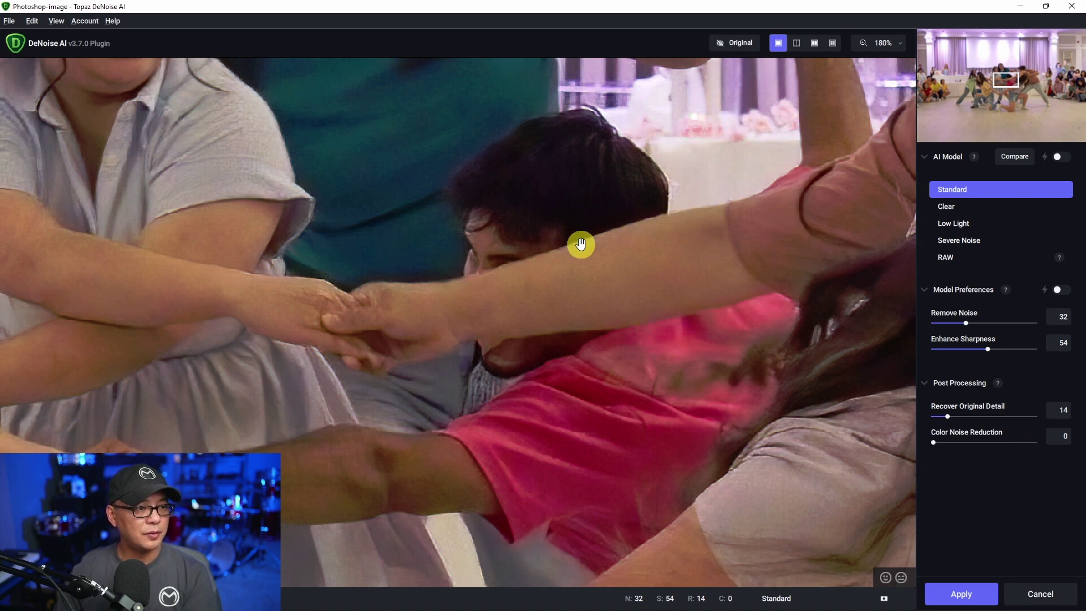
{"action": "left_click_drag", "start_coordinate": [73, 235], "coordinate": [318, 347]}
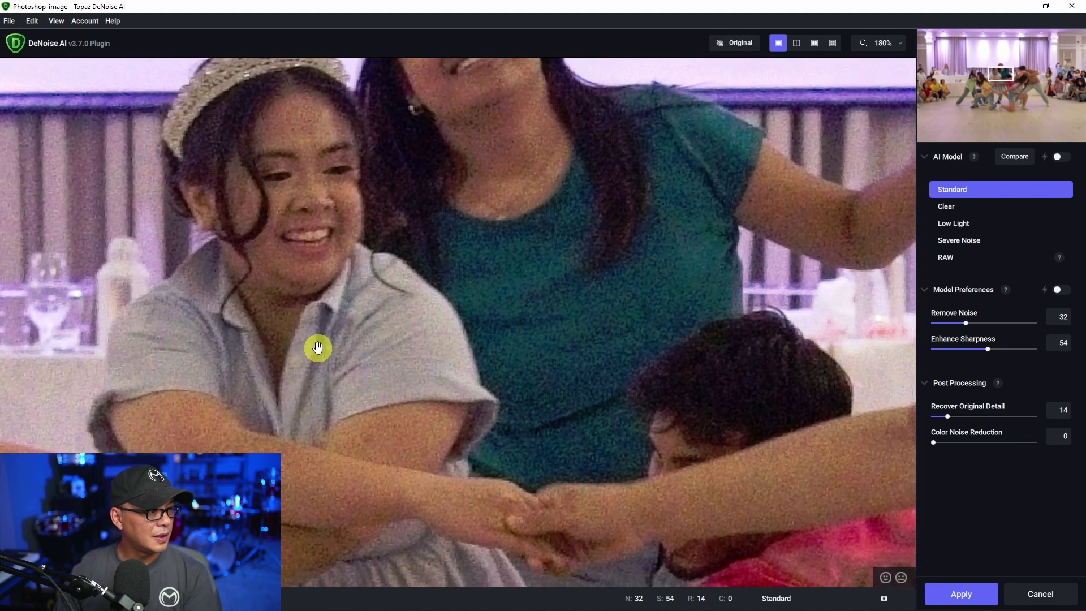
{"action": "left_click_drag", "start_coordinate": [502, 162], "coordinate": [433, 274]}
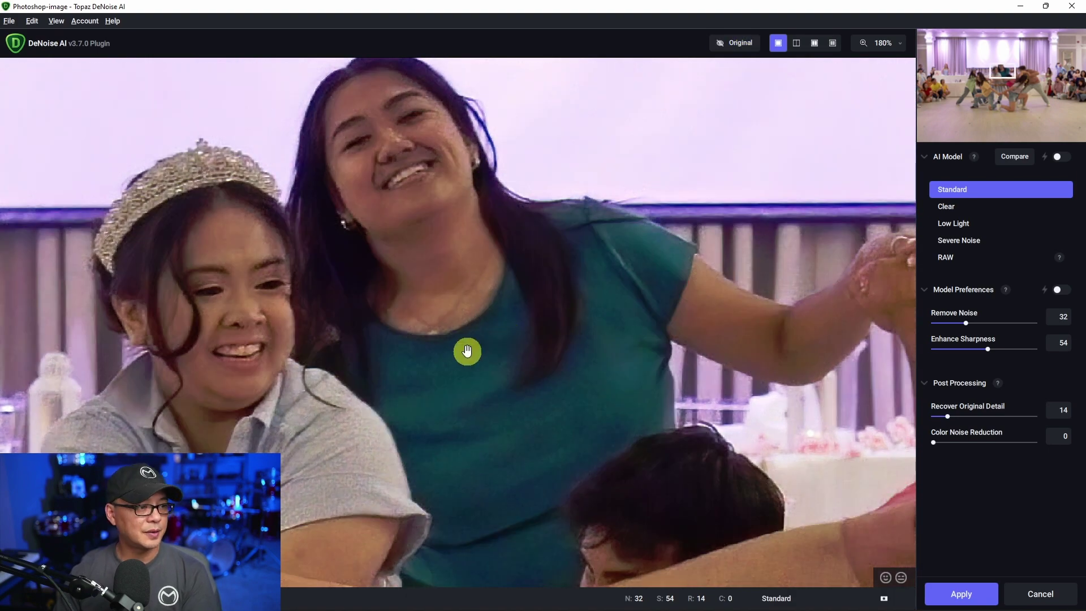
{"action": "left_click_drag", "start_coordinate": [468, 351], "coordinate": [715, 306]}
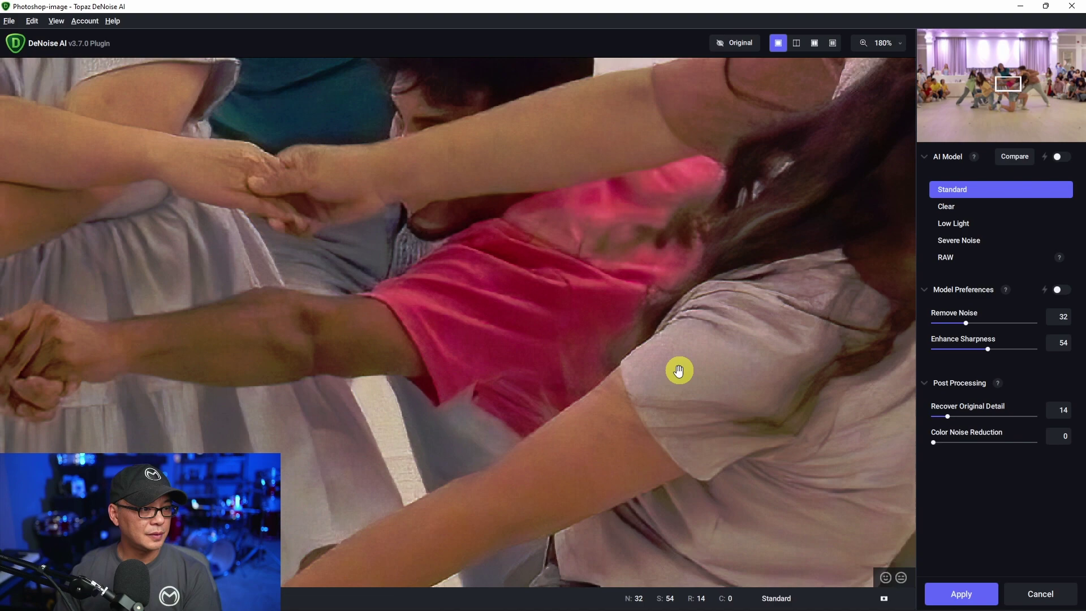
{"action": "left_click_drag", "start_coordinate": [679, 371], "coordinate": [673, 235]}
{"action": "left_click_drag", "start_coordinate": [287, 363], "coordinate": [882, 354]}
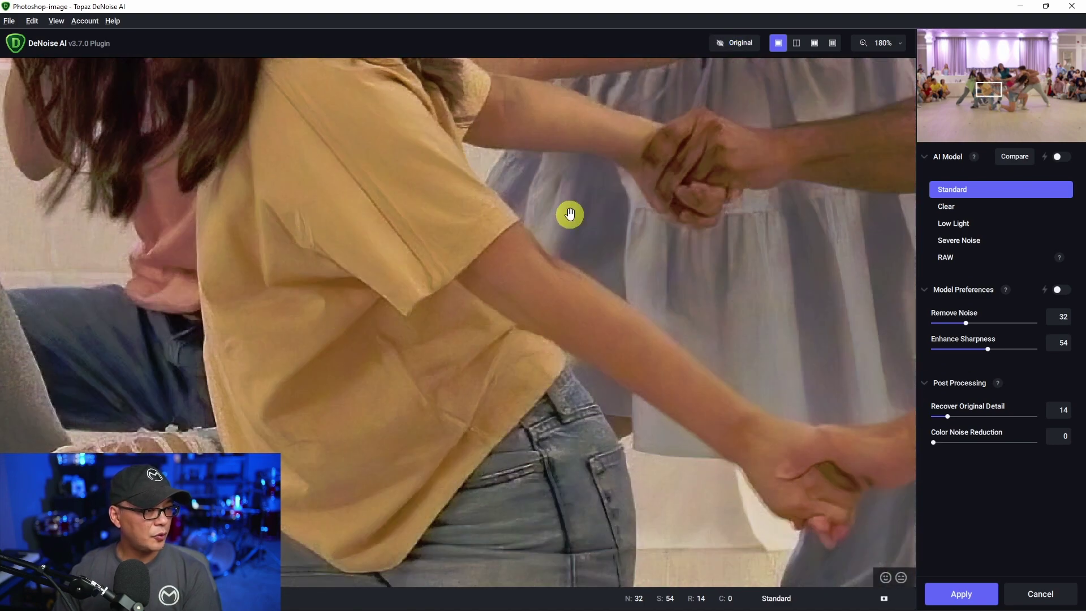
Step: Zoom out and switch between the original and the Standard denoised result
{"action": "scroll", "coordinate": [589, 221], "scroll_direction": "down", "scroll_amount": 2}
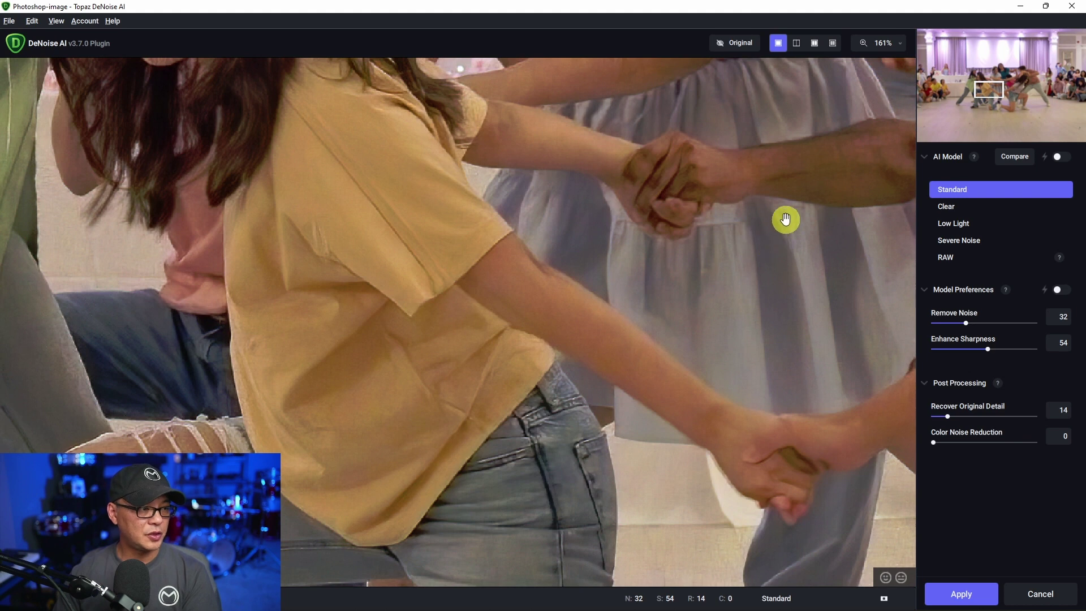
{"action": "scroll", "coordinate": [778, 227], "scroll_direction": "down", "scroll_amount": 5}
{"action": "left_click", "coordinate": [736, 45]}
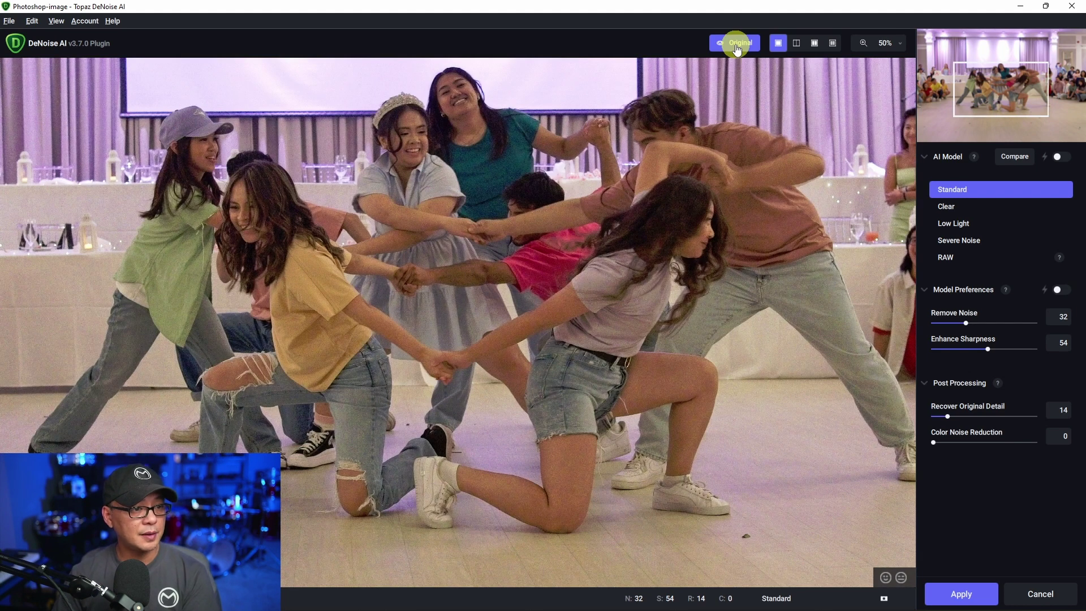
{"action": "left_click", "coordinate": [736, 45]}
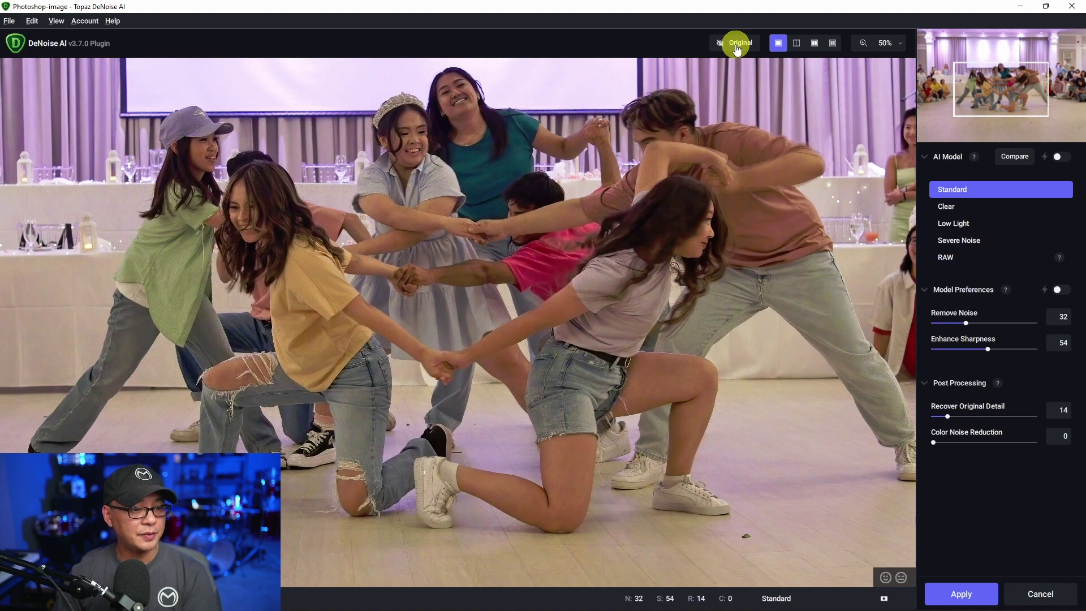
Step: Zoom back in on the dancers' faces and compare original and denoised once more
{"action": "scroll", "coordinate": [679, 272], "scroll_direction": "up", "scroll_amount": 3}
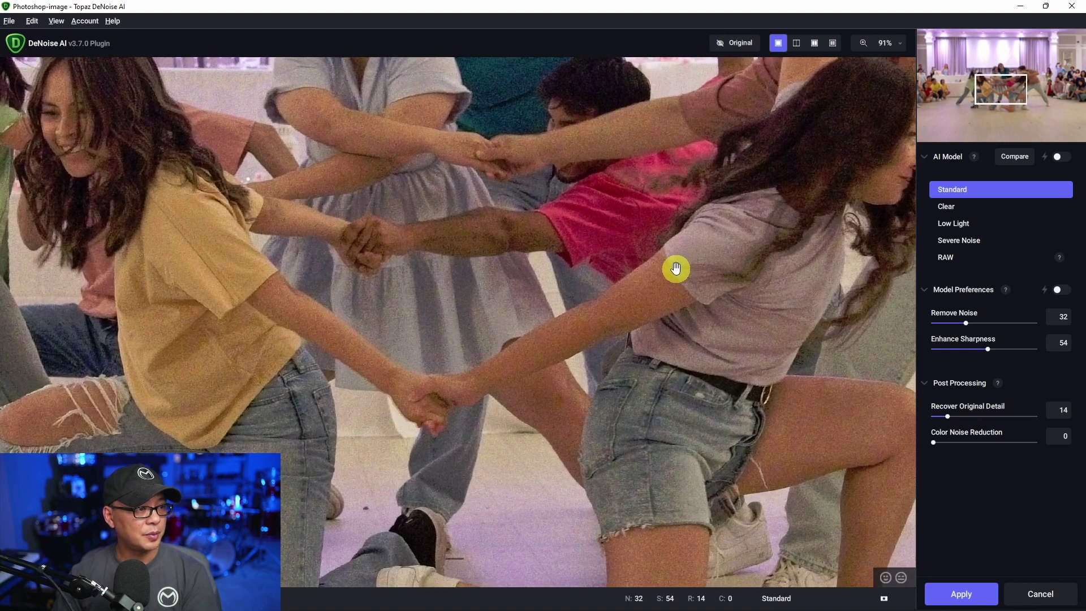
{"action": "scroll", "coordinate": [676, 269], "scroll_direction": "up", "scroll_amount": 1}
{"action": "left_click_drag", "start_coordinate": [579, 211], "coordinate": [614, 311]}
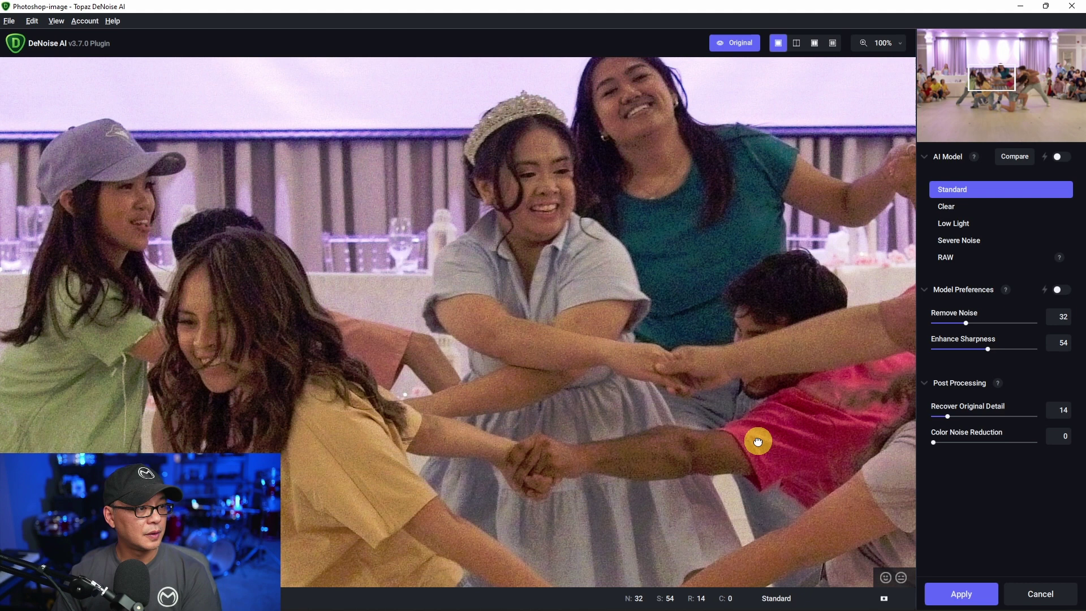
{"action": "left_click_drag", "start_coordinate": [757, 441], "coordinate": [766, 465]}
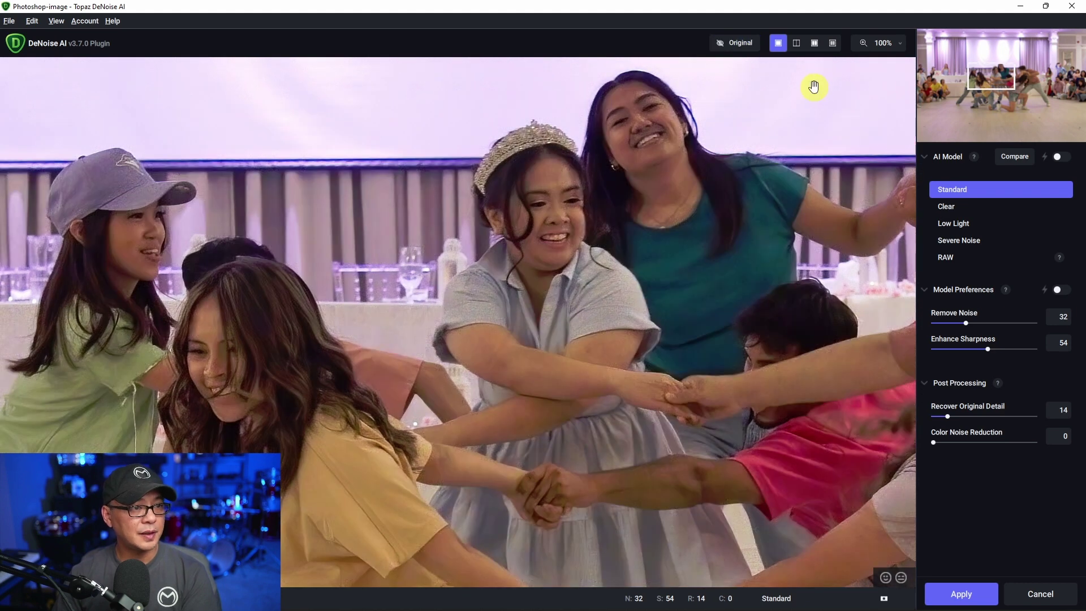
{"action": "left_click", "coordinate": [743, 48]}
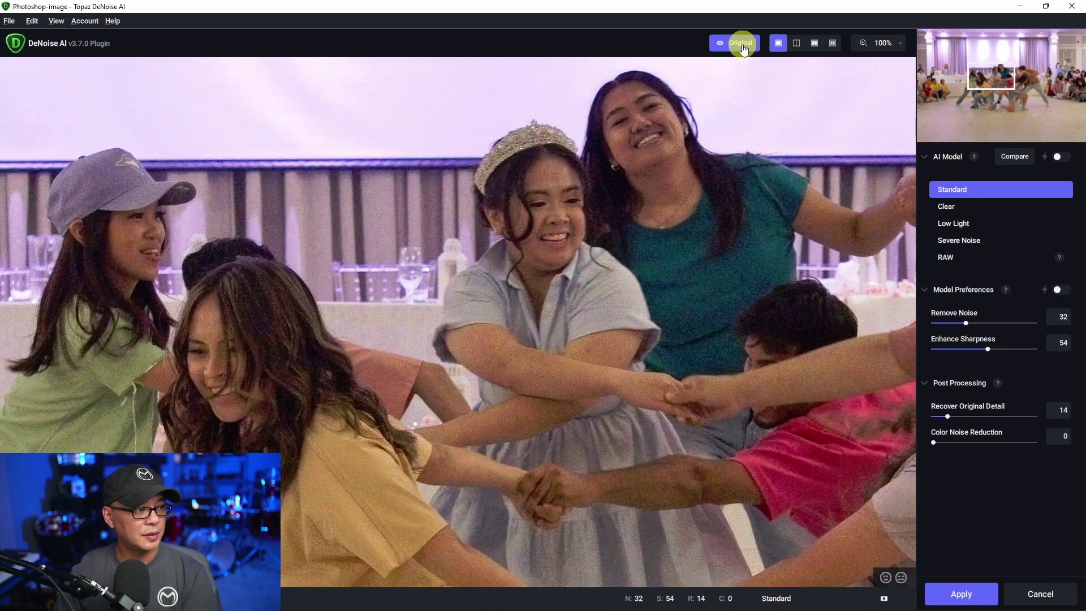
{"action": "left_click", "coordinate": [743, 49]}
{"action": "left_click_drag", "start_coordinate": [722, 258], "coordinate": [682, 262]}
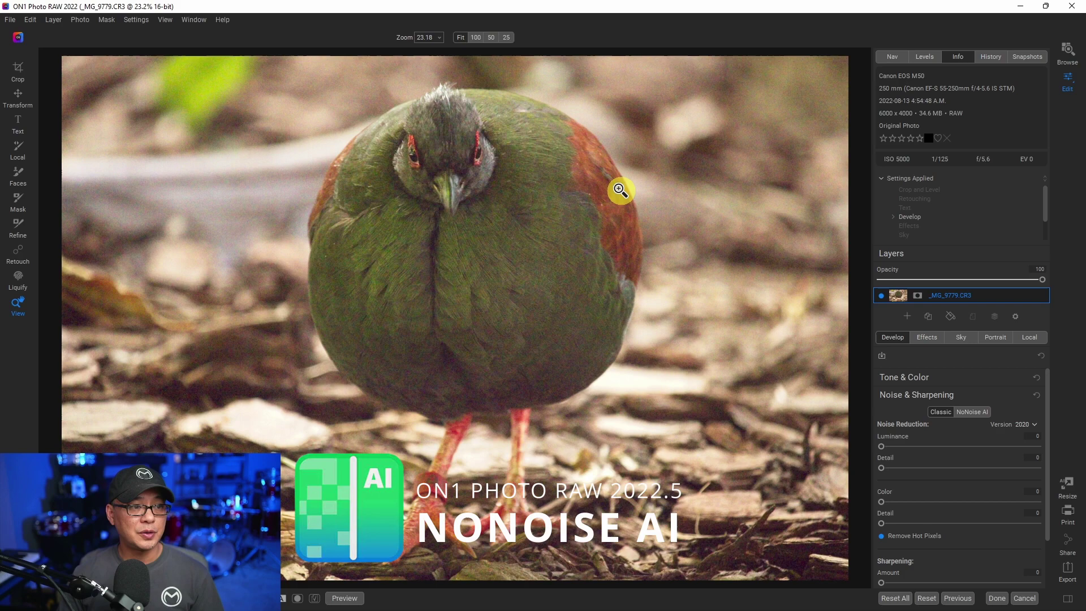
Step: Zoom to 100% on the bird's chest and pan to its head
{"action": "left_click", "coordinate": [568, 196]}
{"action": "left_click_drag", "start_coordinate": [447, 172], "coordinate": [615, 340]}
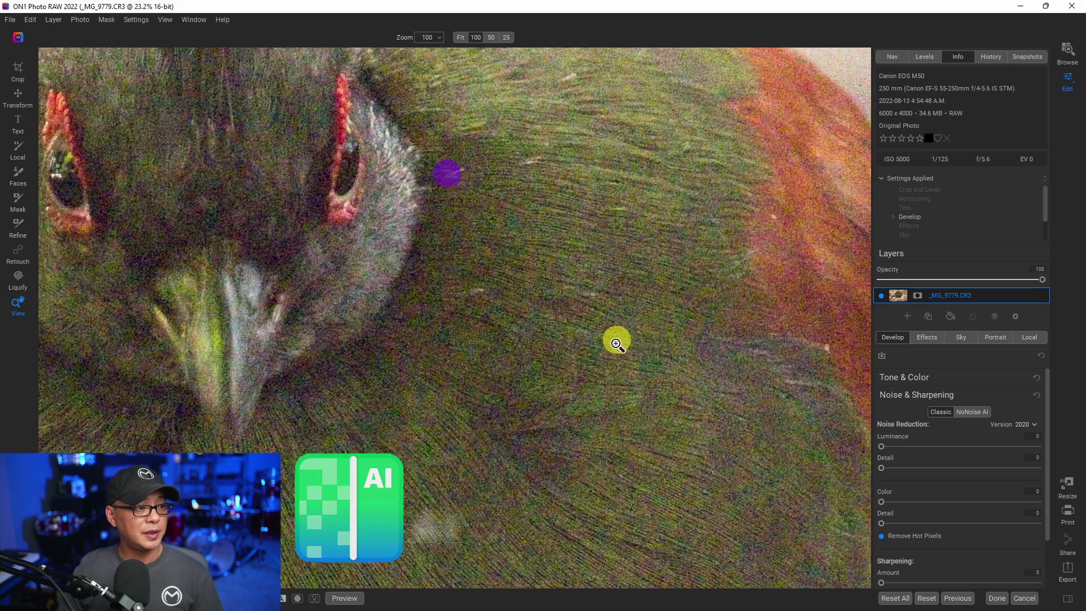
{"action": "left_click_drag", "start_coordinate": [463, 278], "coordinate": [627, 356]}
{"action": "left_click_drag", "start_coordinate": [611, 226], "coordinate": [638, 299]}
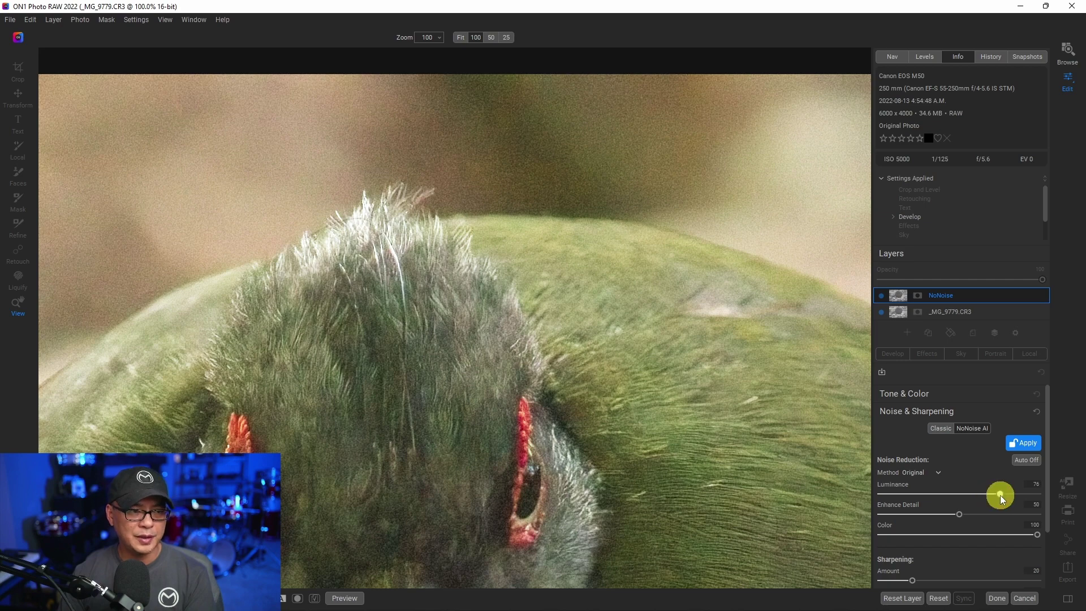
Step: Raise NoNoise AI luminance reduction to 88 and zoom in and out to check it
{"action": "left_click_drag", "start_coordinate": [1000, 495], "coordinate": [1019, 494]}
{"action": "scroll", "coordinate": [550, 119], "scroll_direction": "up", "scroll_amount": 3}
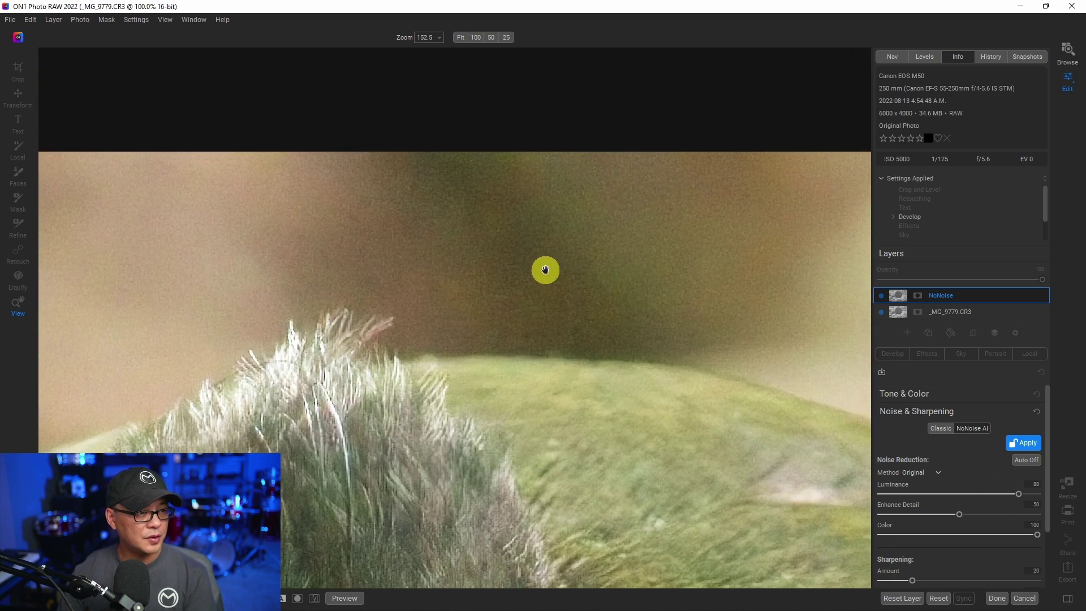
{"action": "scroll", "coordinate": [545, 269], "scroll_direction": "up", "scroll_amount": 2}
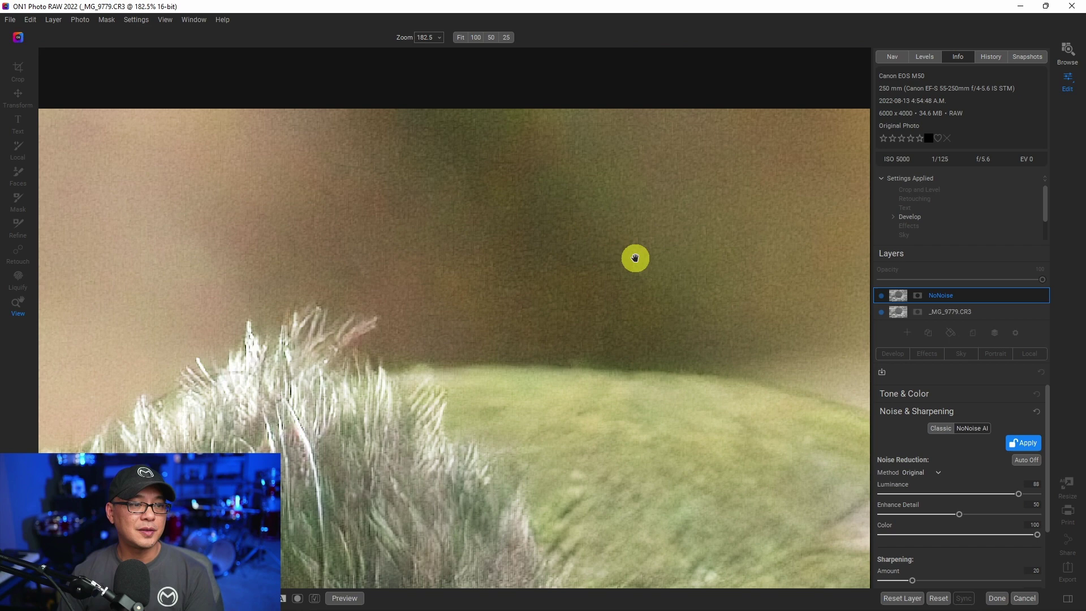
{"action": "scroll", "coordinate": [631, 335], "scroll_direction": "down", "scroll_amount": 1}
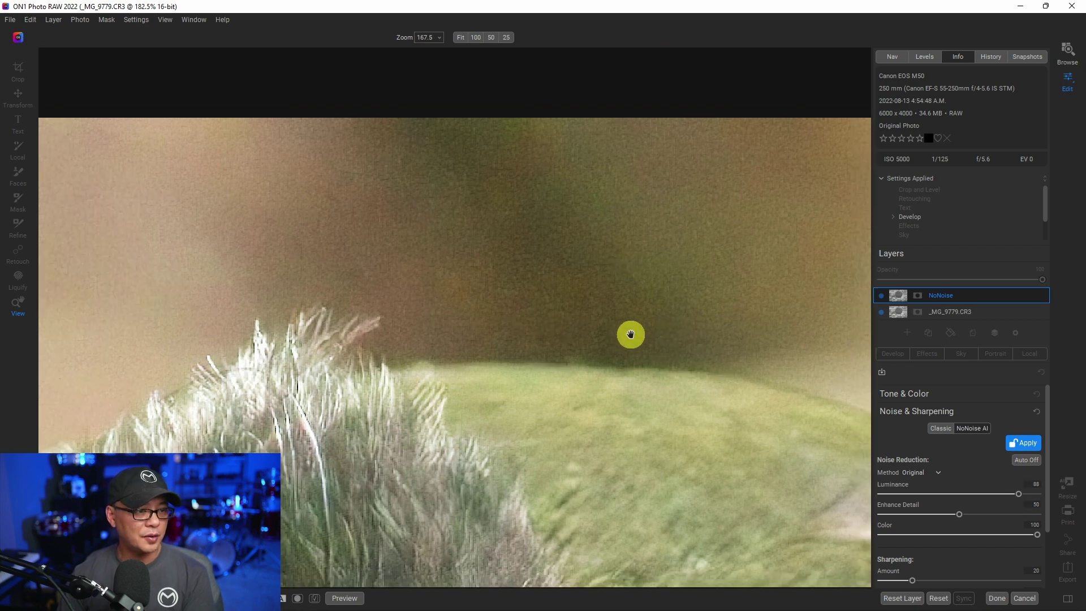
{"action": "scroll", "coordinate": [630, 334], "scroll_direction": "down", "scroll_amount": 4}
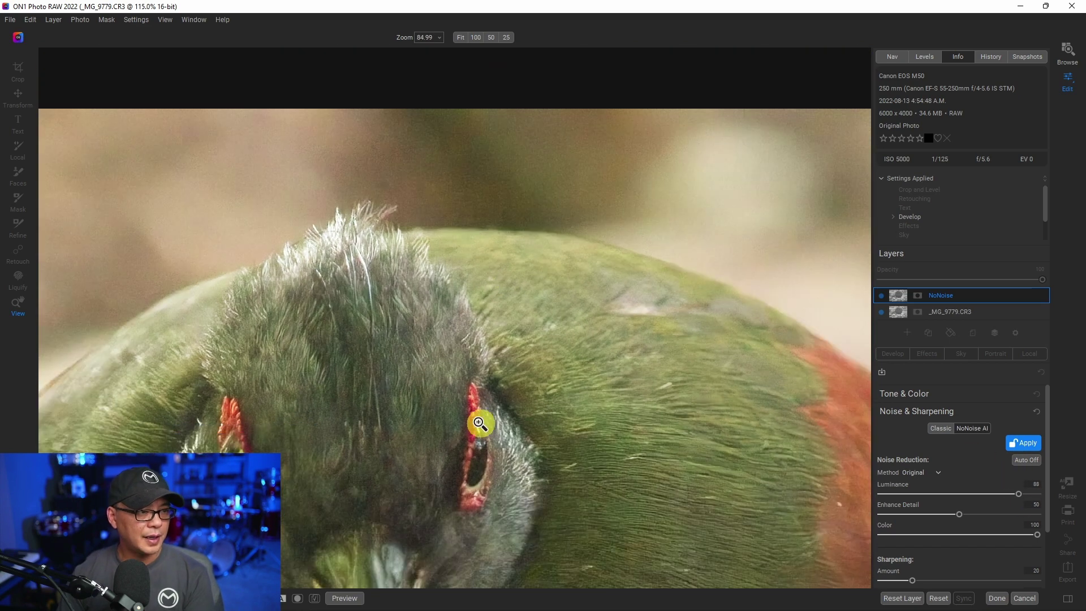
{"action": "scroll", "coordinate": [526, 293], "scroll_direction": "down", "scroll_amount": 1}
{"action": "scroll", "coordinate": [535, 302], "scroll_direction": "down", "scroll_amount": 1}
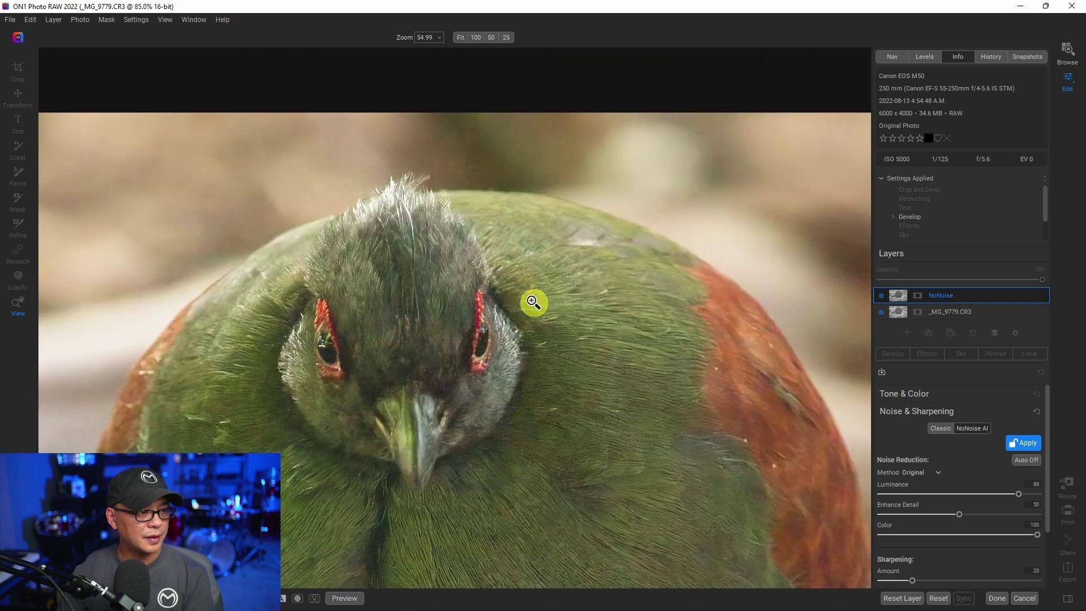
{"action": "scroll", "coordinate": [532, 301], "scroll_direction": "down", "scroll_amount": 2}
Step: Recenter the bird and inspect its chest feathers, head and eyes for detail
{"action": "mouse_move", "coordinate": [514, 351]}
{"action": "left_mouse_down"}
{"action": "mouse_move", "coordinate": [531, 230]}
{"action": "mouse_move", "coordinate": [601, 107]}
{"action": "left_mouse_up"}
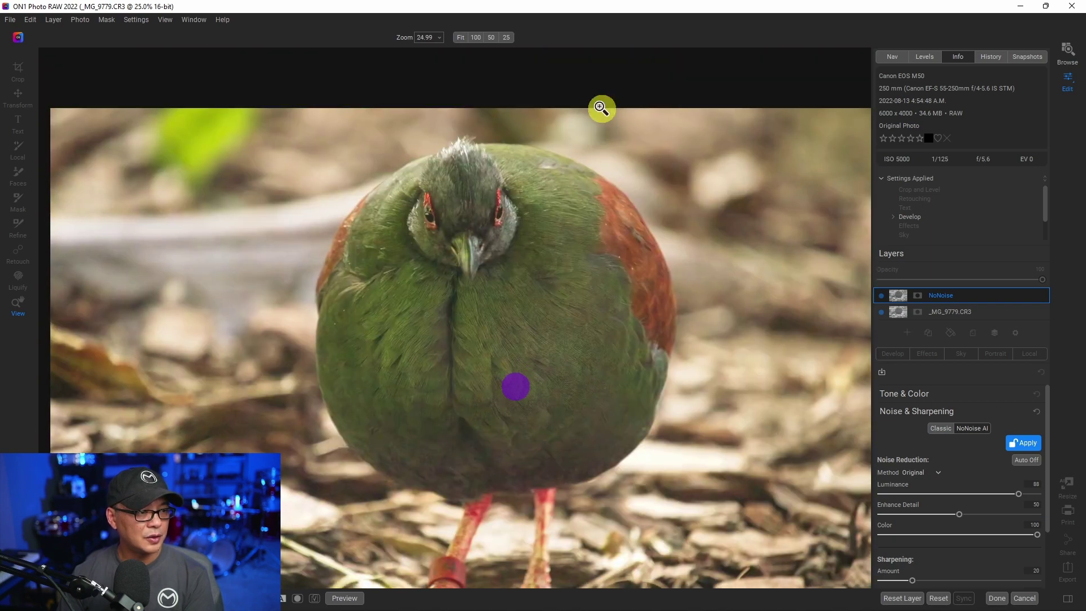
{"action": "scroll", "coordinate": [509, 362], "scroll_direction": "up", "scroll_amount": 3}
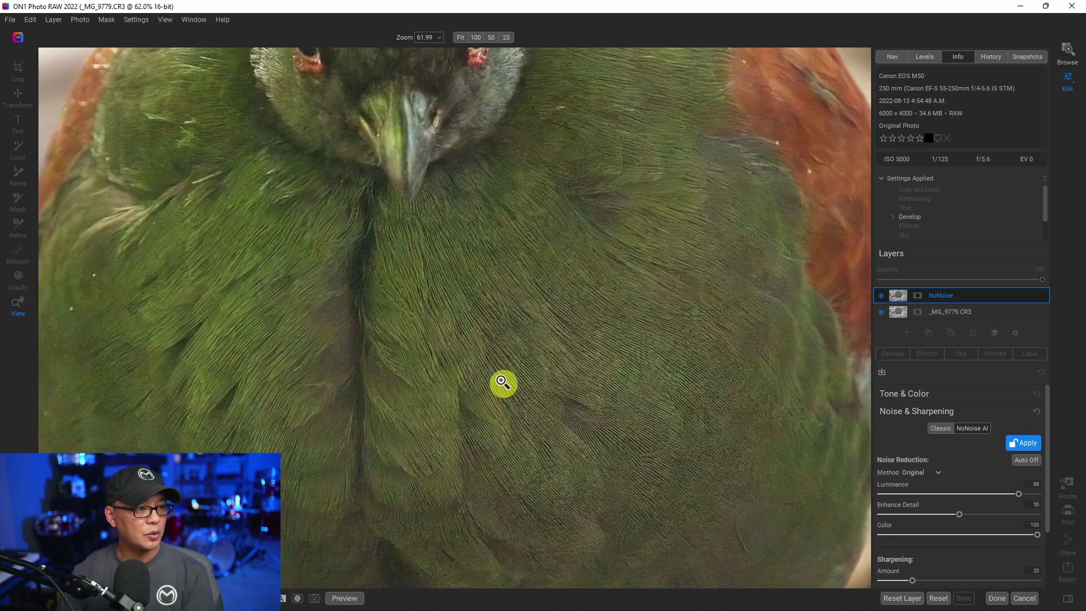
{"action": "left_click_drag", "start_coordinate": [502, 376], "coordinate": [511, 460]}
{"action": "left_click_drag", "start_coordinate": [589, 314], "coordinate": [618, 407]}
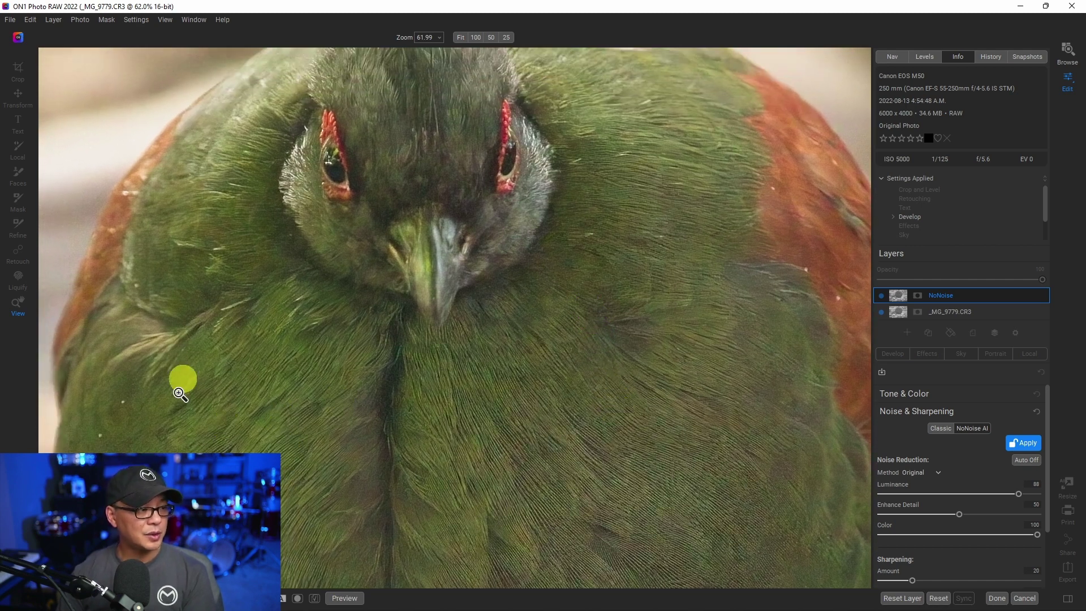
{"action": "left_click_drag", "start_coordinate": [647, 217], "coordinate": [526, 282]}
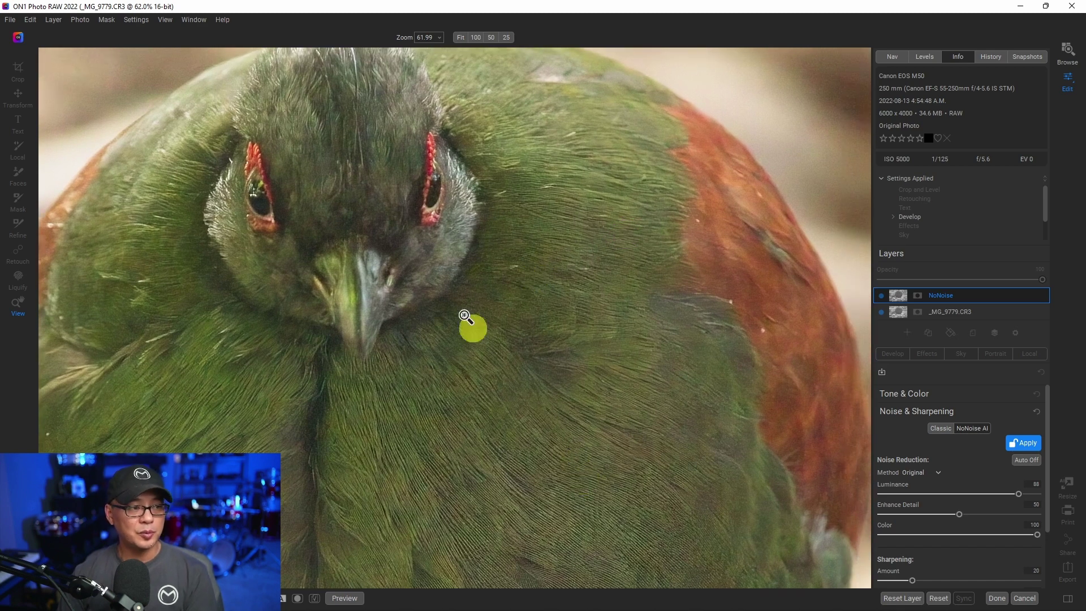
{"action": "left_click_drag", "start_coordinate": [396, 226], "coordinate": [453, 291]}
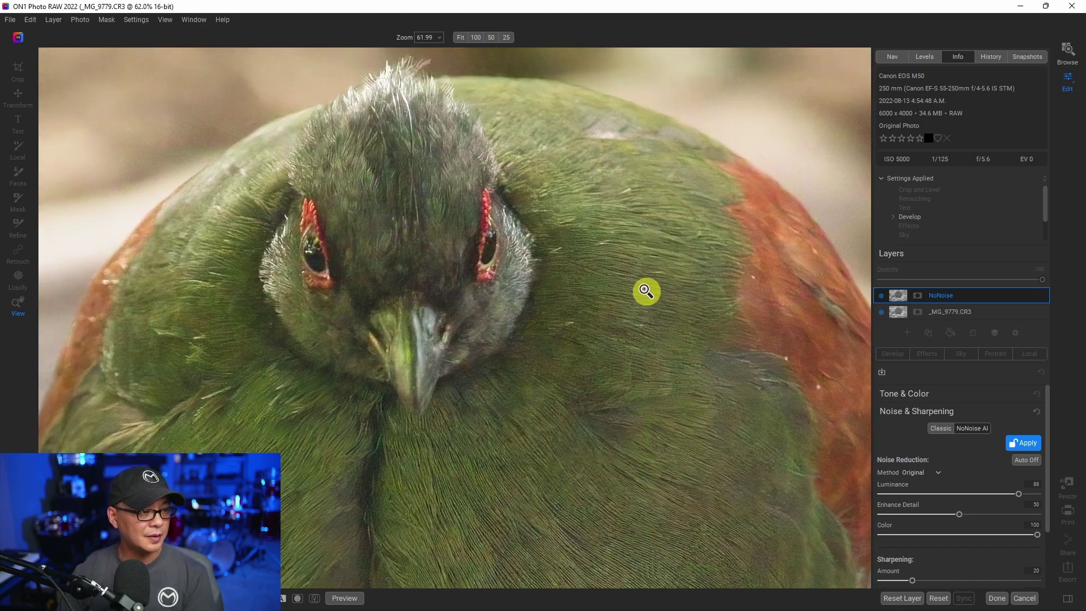
{"action": "left_click_drag", "start_coordinate": [660, 228], "coordinate": [649, 277]}
{"action": "scroll", "coordinate": [622, 294], "scroll_direction": "down", "scroll_amount": 5}
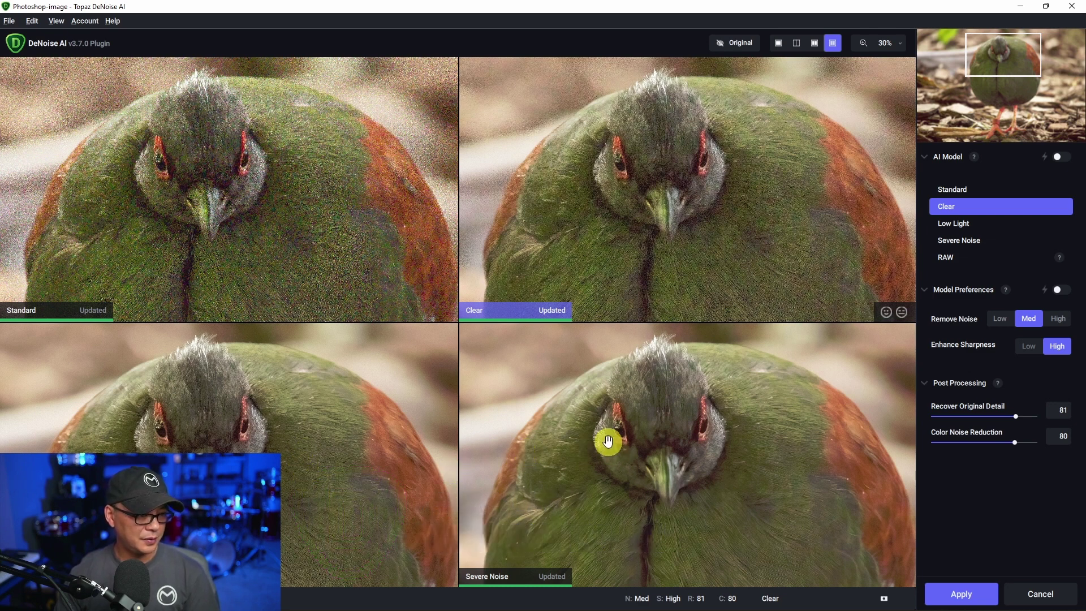
Step: Choose the Severe Noise result for the bird, show it as a single 50% preview, and centre the bird
{"action": "left_click_drag", "start_coordinate": [727, 529], "coordinate": [732, 471]}
{"action": "double_click", "coordinate": [740, 434]}
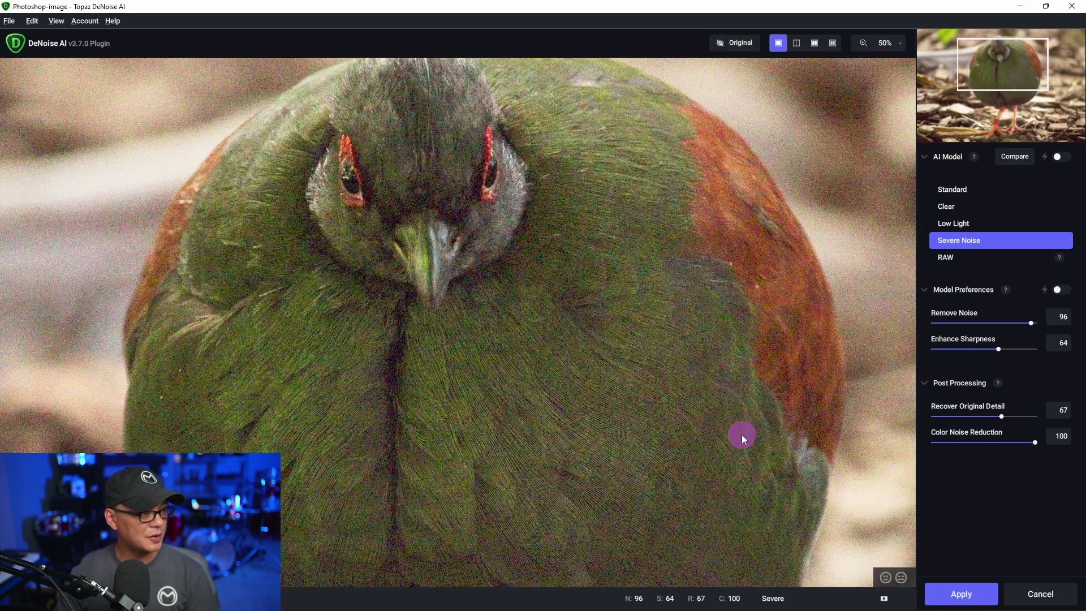
{"action": "left_click_drag", "start_coordinate": [621, 187], "coordinate": [647, 236]}
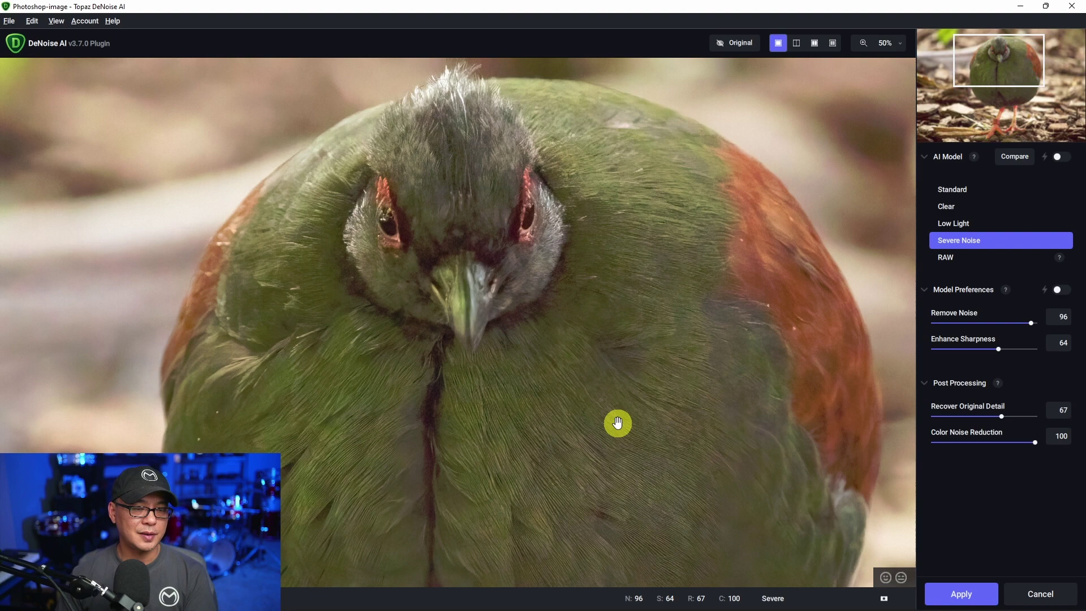
{"action": "left_click_drag", "start_coordinate": [618, 423], "coordinate": [654, 347]}
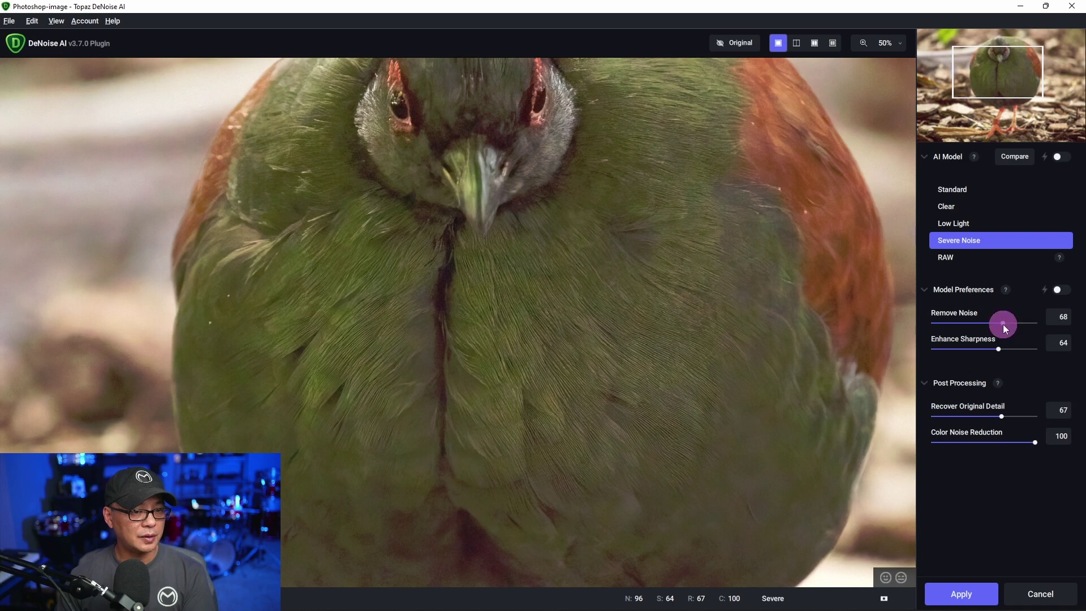
Step: Set Remove Noise 28, Sharpness 84, Recover Detail 82 and Color Noise 67, then apply to the bird
{"action": "left_click_drag", "start_coordinate": [1003, 324], "coordinate": [983, 324]}
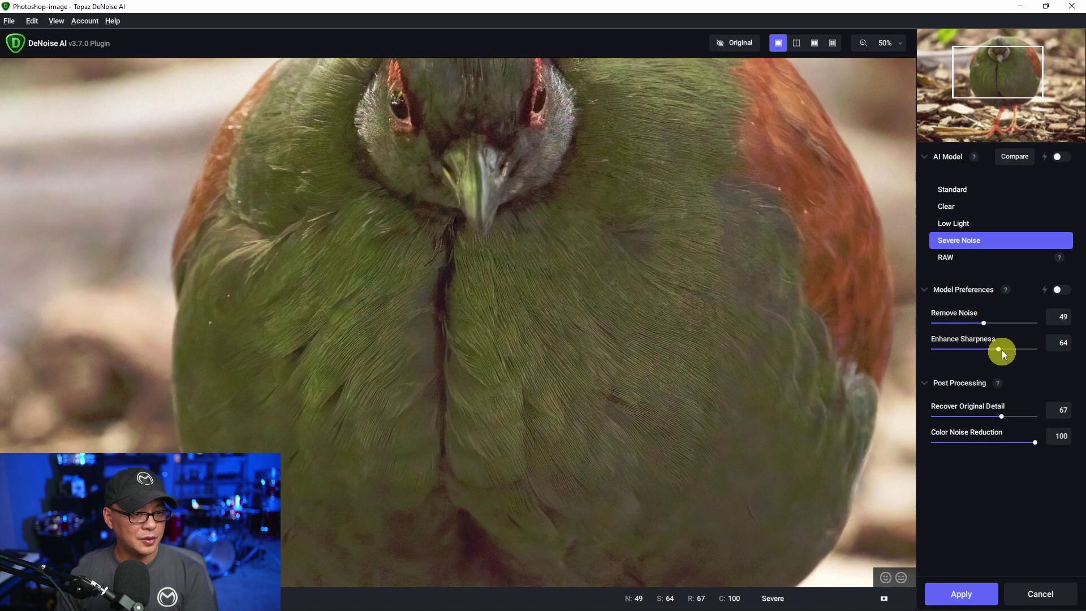
{"action": "left_click_drag", "start_coordinate": [1002, 349], "coordinate": [1020, 352]}
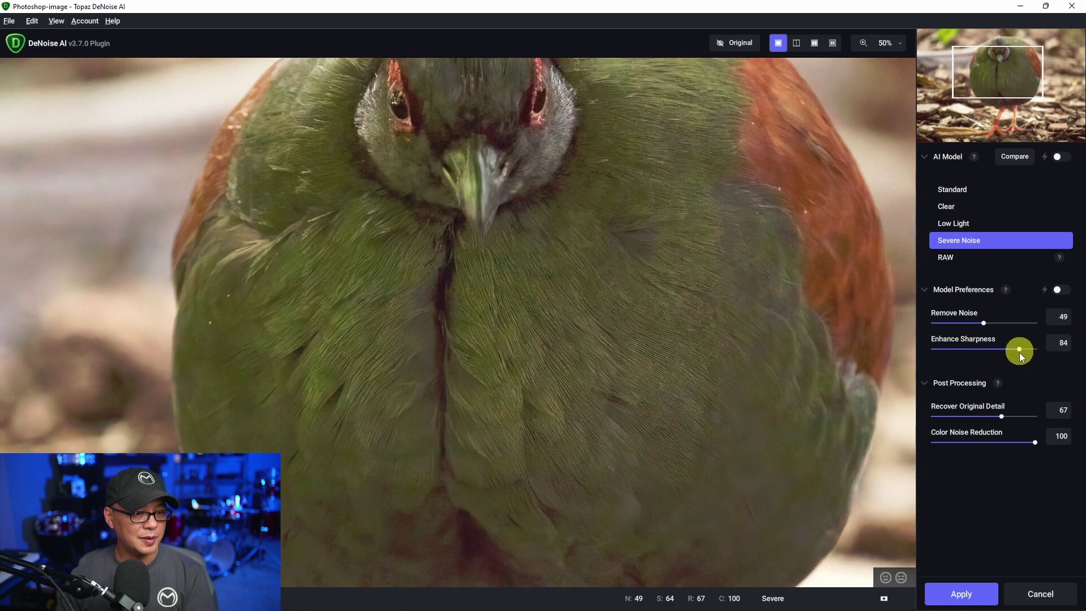
{"action": "left_click_drag", "start_coordinate": [1016, 417], "coordinate": [1022, 416]}
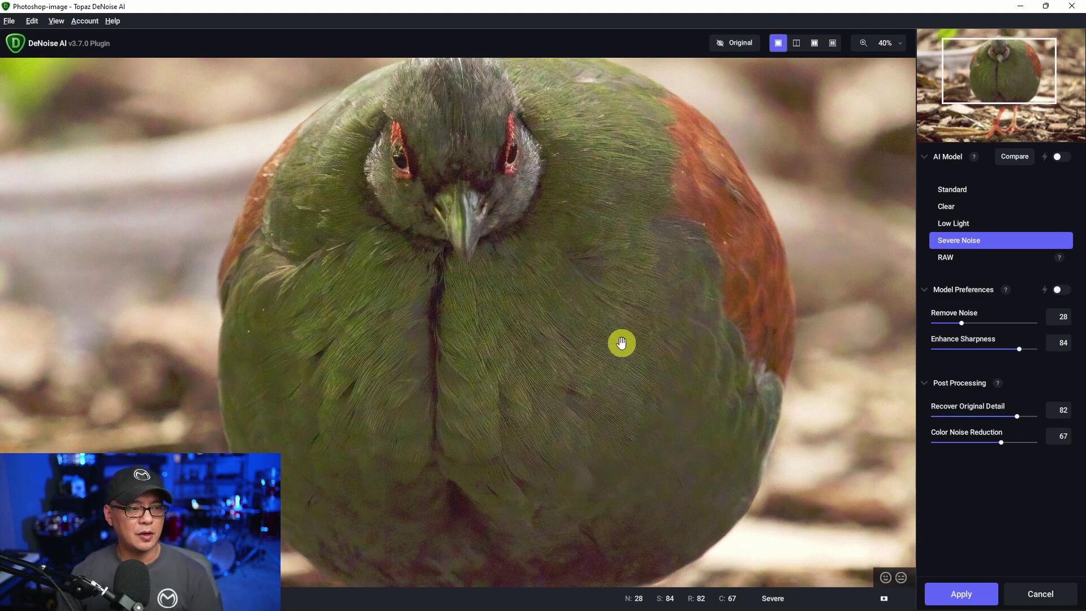
{"action": "left_click_drag", "start_coordinate": [621, 348], "coordinate": [612, 367]}
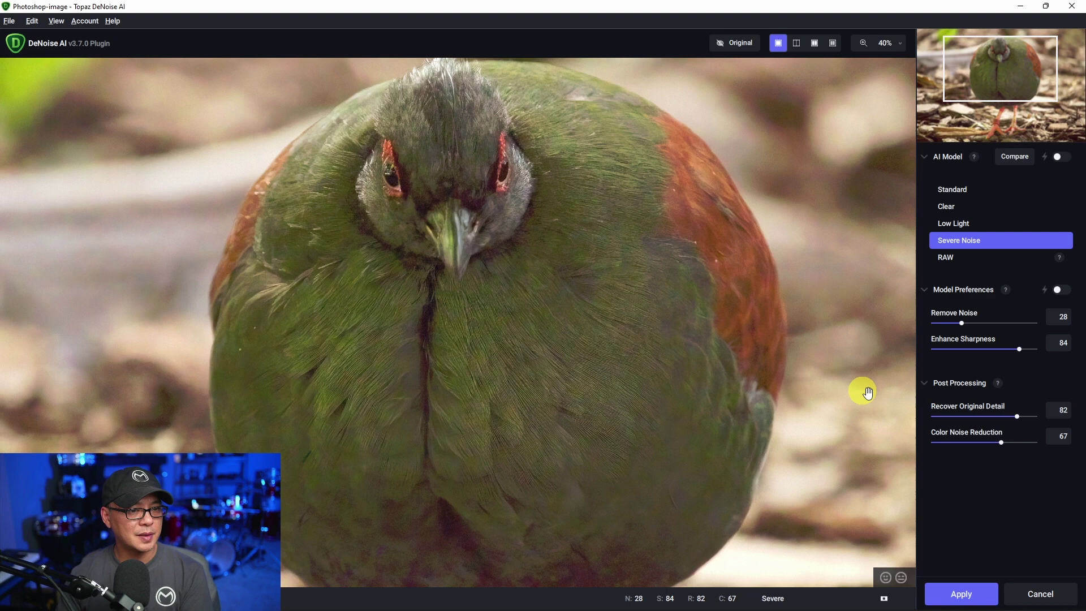
{"action": "left_click", "coordinate": [962, 594]}
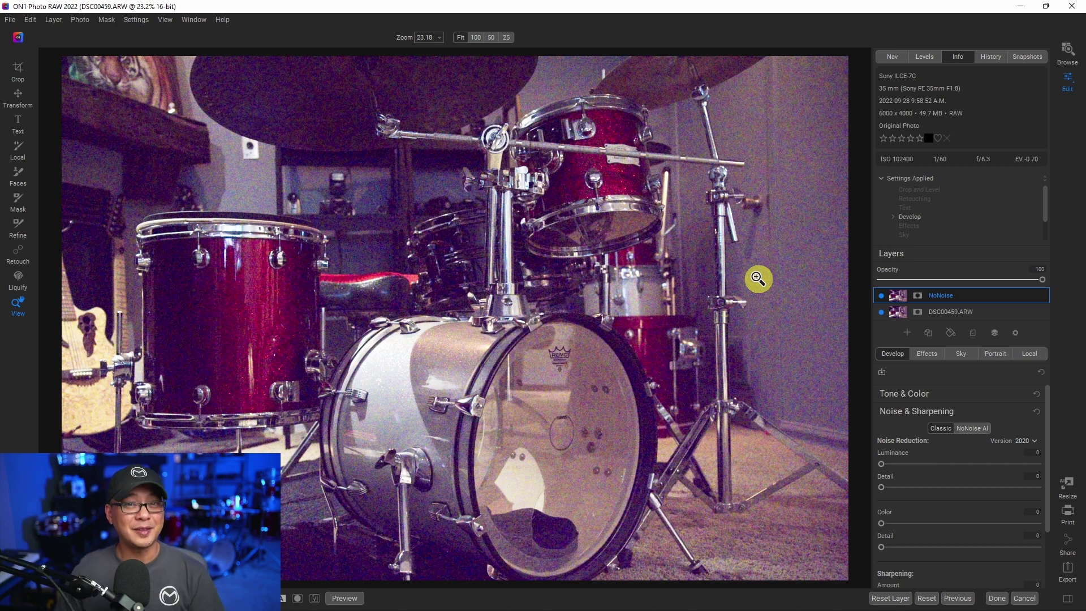
Step: Zoom in and pan across the drum stand, cymbal, tom holder and red tom to inspect noise
{"action": "left_click", "coordinate": [517, 309]}
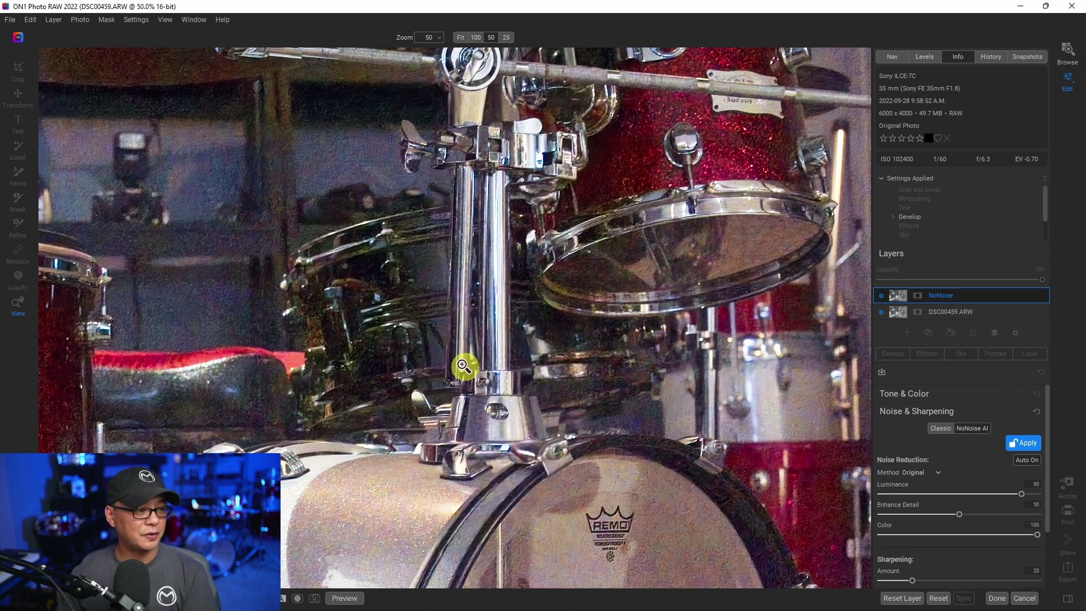
{"action": "left_click_drag", "start_coordinate": [492, 341], "coordinate": [565, 322]}
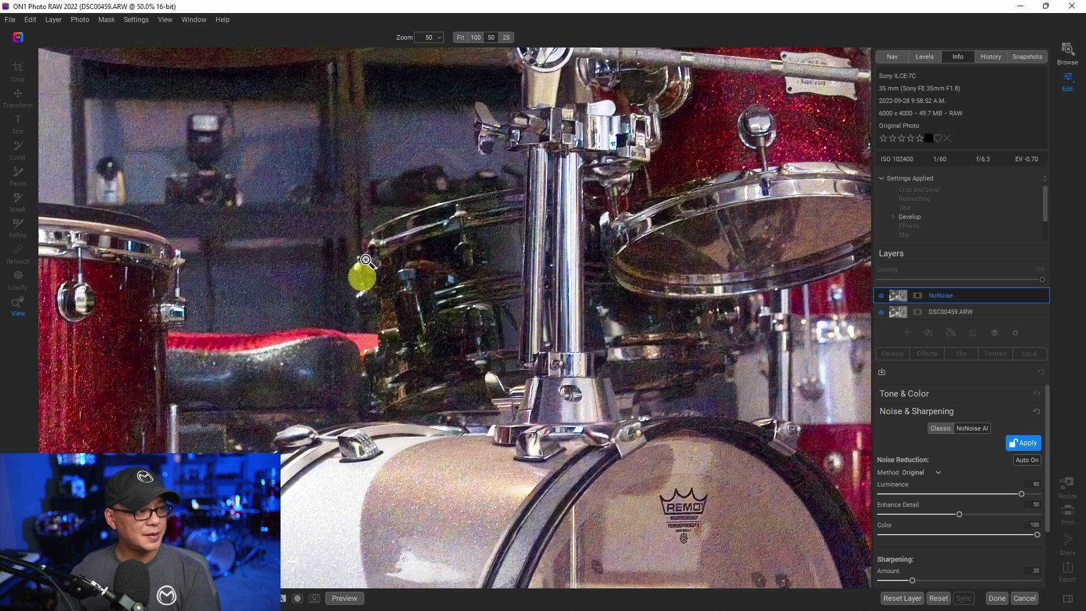
{"action": "left_click_drag", "start_coordinate": [294, 312], "coordinate": [710, 322]}
{"action": "left_click_drag", "start_coordinate": [374, 56], "coordinate": [427, 223]}
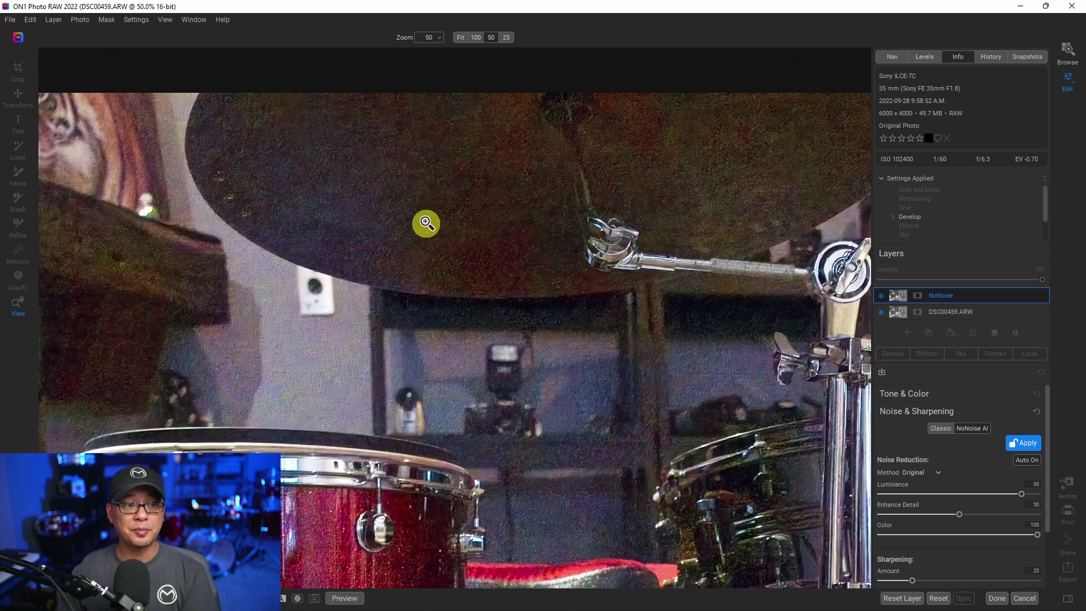
{"action": "mouse_move", "coordinate": [735, 233]}
{"action": "left_mouse_down"}
{"action": "mouse_move", "coordinate": [492, 243]}
{"action": "mouse_move", "coordinate": [547, 343]}
{"action": "mouse_move", "coordinate": [313, 211]}
{"action": "left_mouse_up"}
{"action": "mouse_move", "coordinate": [732, 281]}
{"action": "left_mouse_down"}
{"action": "mouse_move", "coordinate": [476, 257]}
{"action": "mouse_move", "coordinate": [388, 215]}
{"action": "mouse_move", "coordinate": [363, 221]}
{"action": "left_mouse_up"}
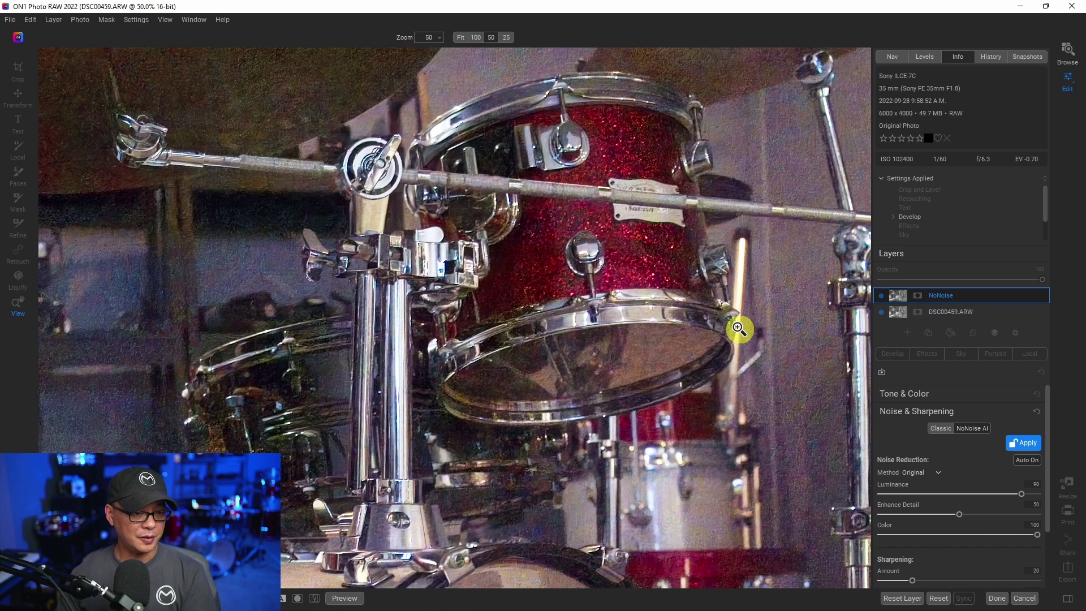
Step: Set NoNoise Luminance to 100, Enhance Detail and sharpening Amount to 0, then fit the drum kit
{"action": "left_click_drag", "start_coordinate": [1024, 494], "coordinate": [1046, 497]}
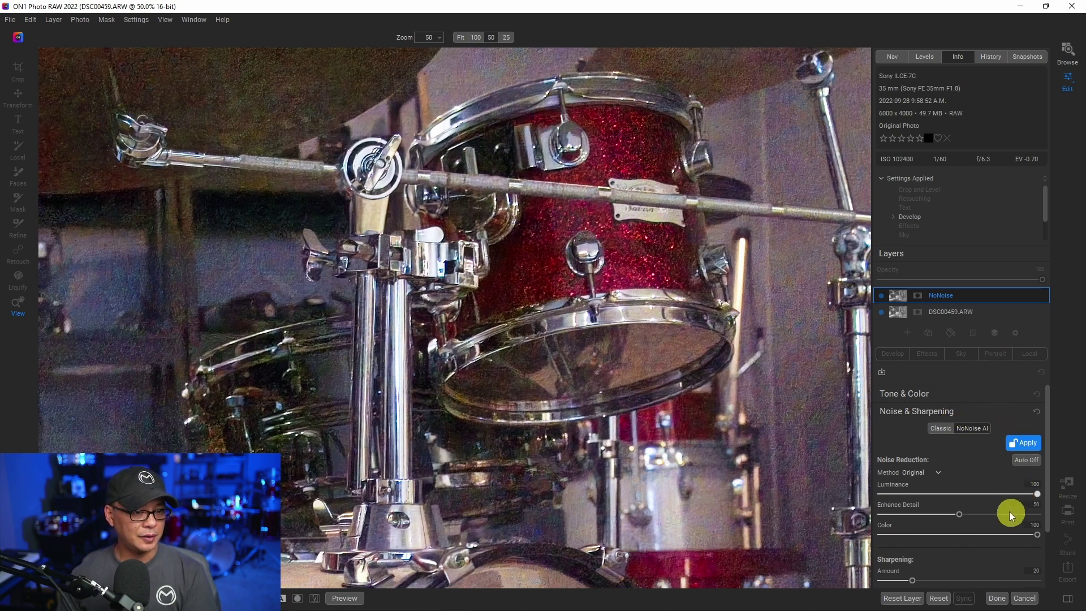
{"action": "scroll", "coordinate": [1011, 513], "scroll_direction": "down", "scroll_amount": 2}
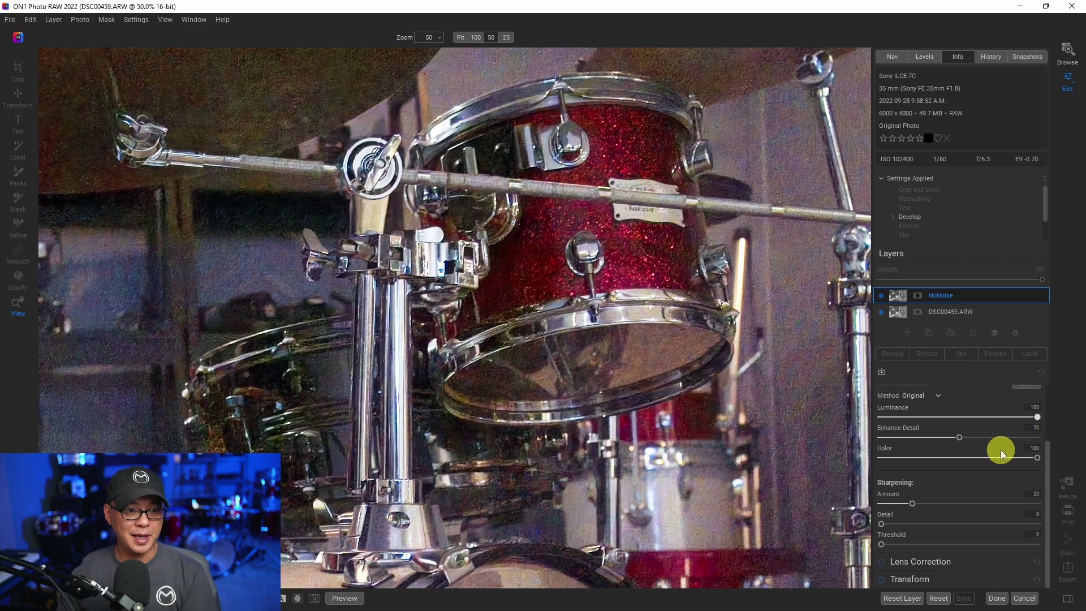
{"action": "scroll", "coordinate": [997, 449], "scroll_direction": "up", "scroll_amount": 2}
{"action": "left_click_drag", "start_coordinate": [939, 514], "coordinate": [918, 515]}
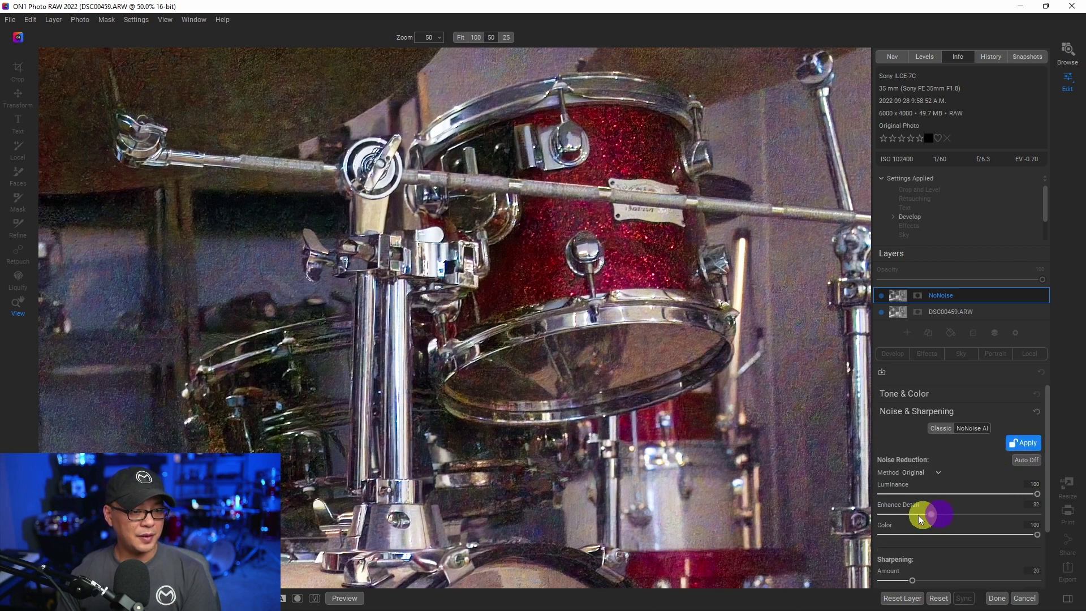
{"action": "scroll", "coordinate": [1000, 445], "scroll_direction": "down", "scroll_amount": 2}
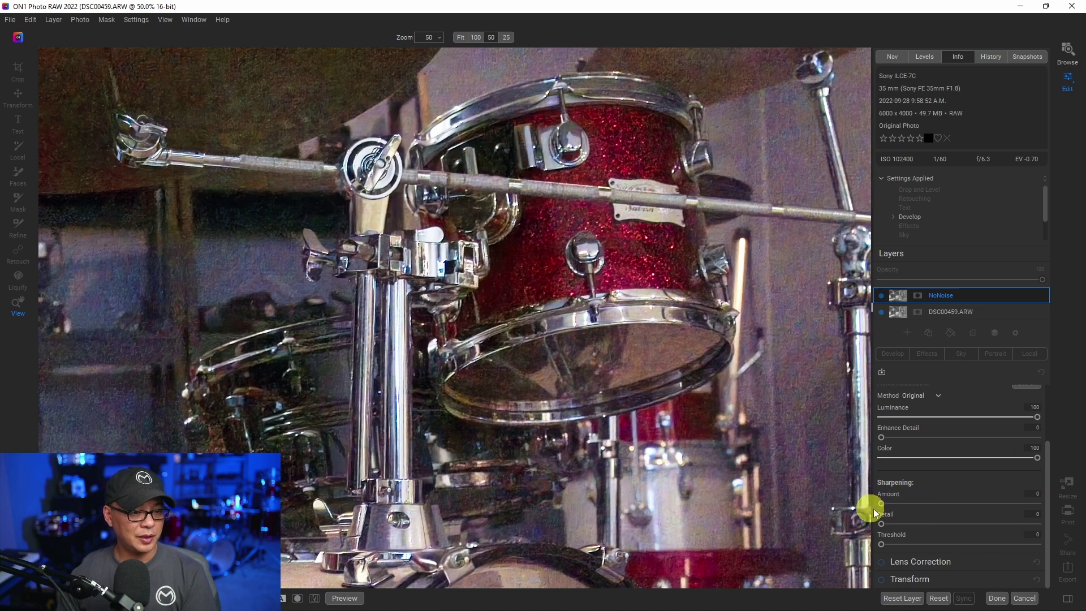
{"action": "key", "text": "ctrl+0"}
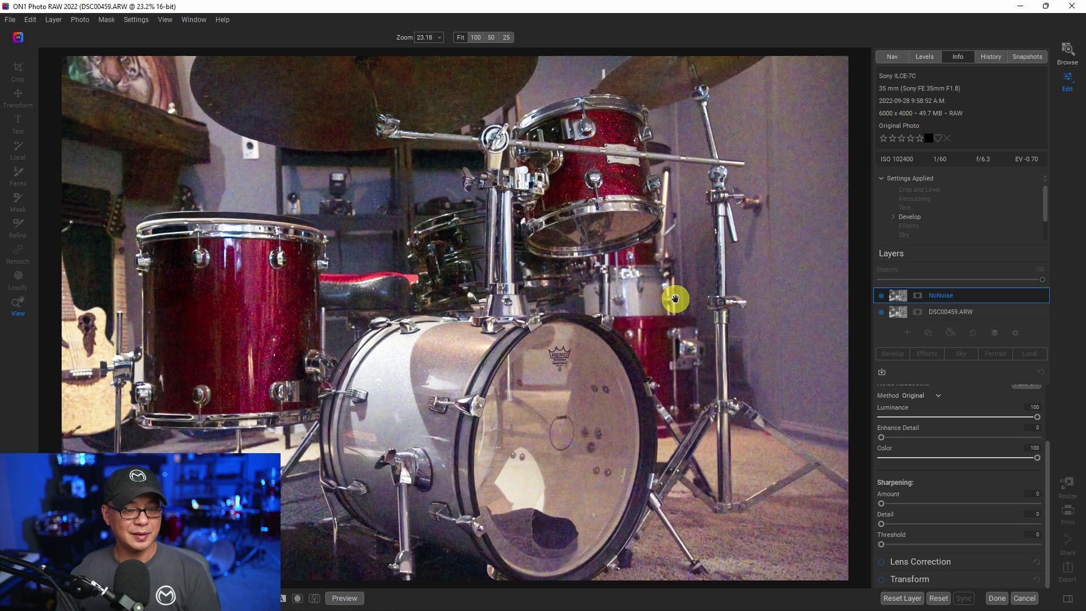
Step: Toggle the NoNoise drum layer against the original, then inspect the tom's hoop and badge at 100%
{"action": "left_click", "coordinate": [880, 296]}
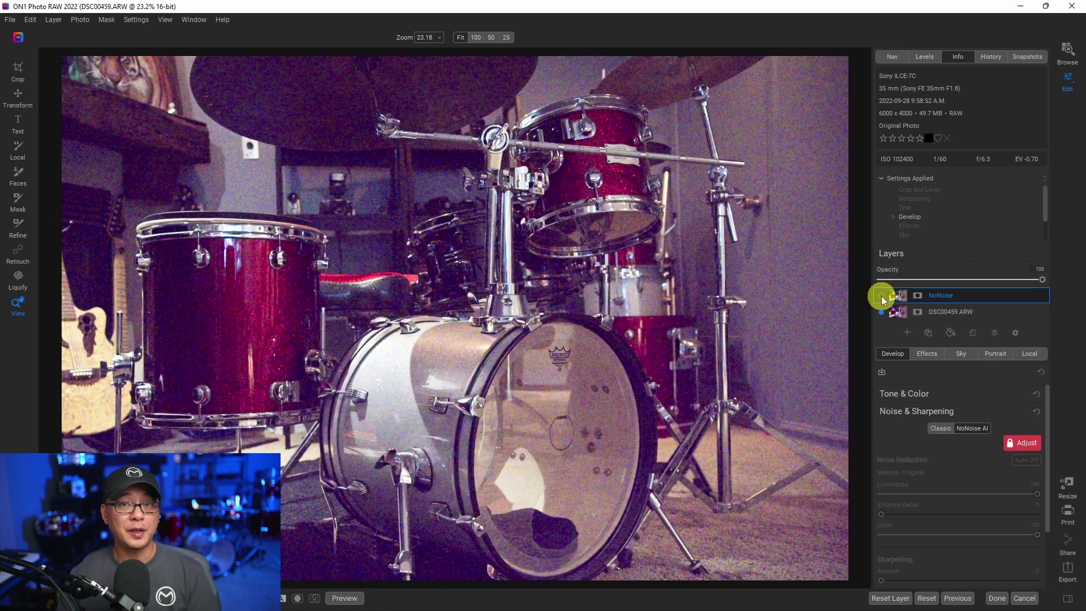
{"action": "left_click", "coordinate": [881, 295]}
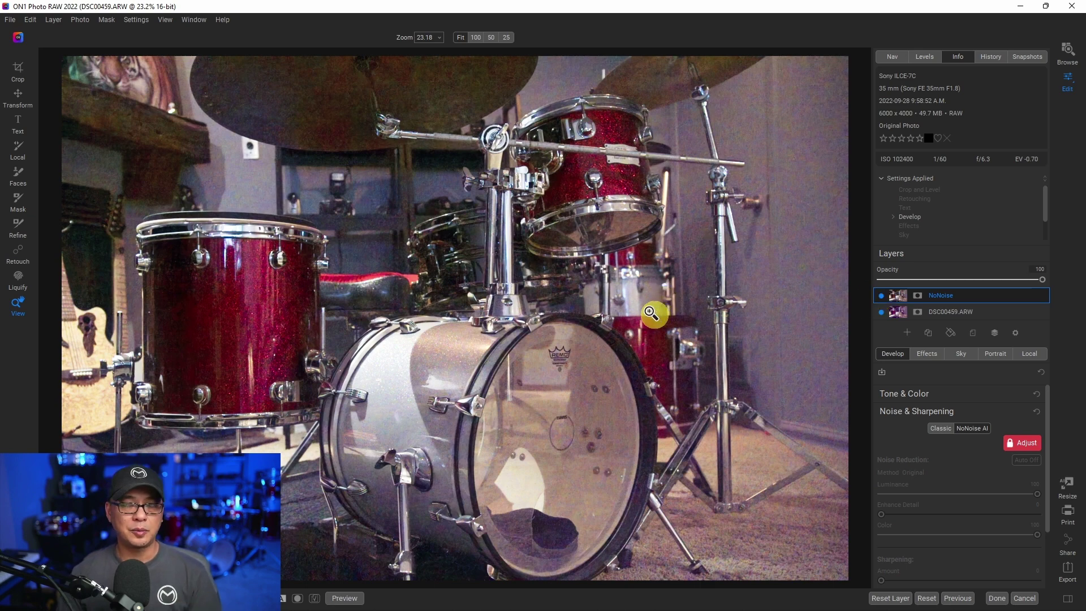
{"action": "left_click", "coordinate": [647, 218]}
{"action": "left_click_drag", "start_coordinate": [702, 177], "coordinate": [548, 437]}
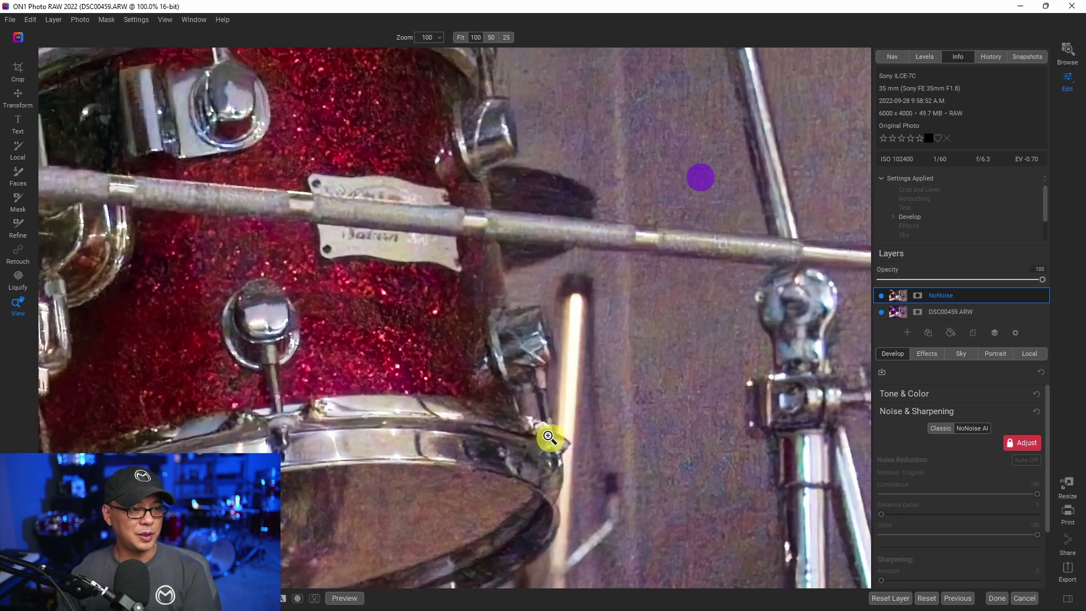
{"action": "left_click_drag", "start_coordinate": [468, 275], "coordinate": [492, 310]}
{"action": "left_click_drag", "start_coordinate": [478, 237], "coordinate": [477, 310]}
{"action": "left_click_drag", "start_coordinate": [398, 266], "coordinate": [749, 336]}
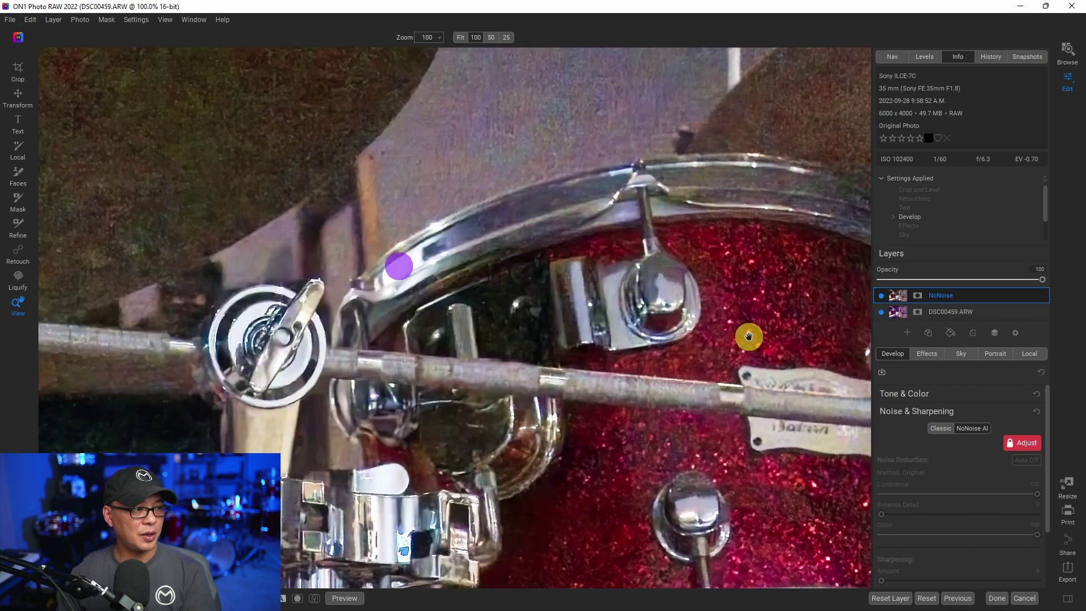
{"action": "scroll", "coordinate": [617, 277], "scroll_direction": "down", "scroll_amount": 3}
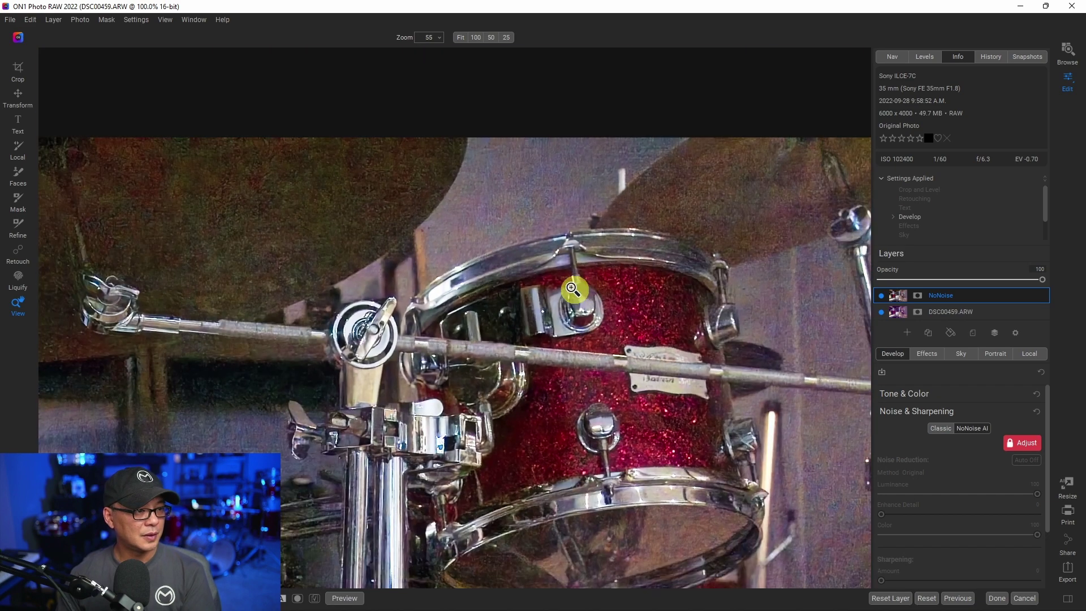
{"action": "scroll", "coordinate": [434, 255], "scroll_direction": "down", "scroll_amount": 2}
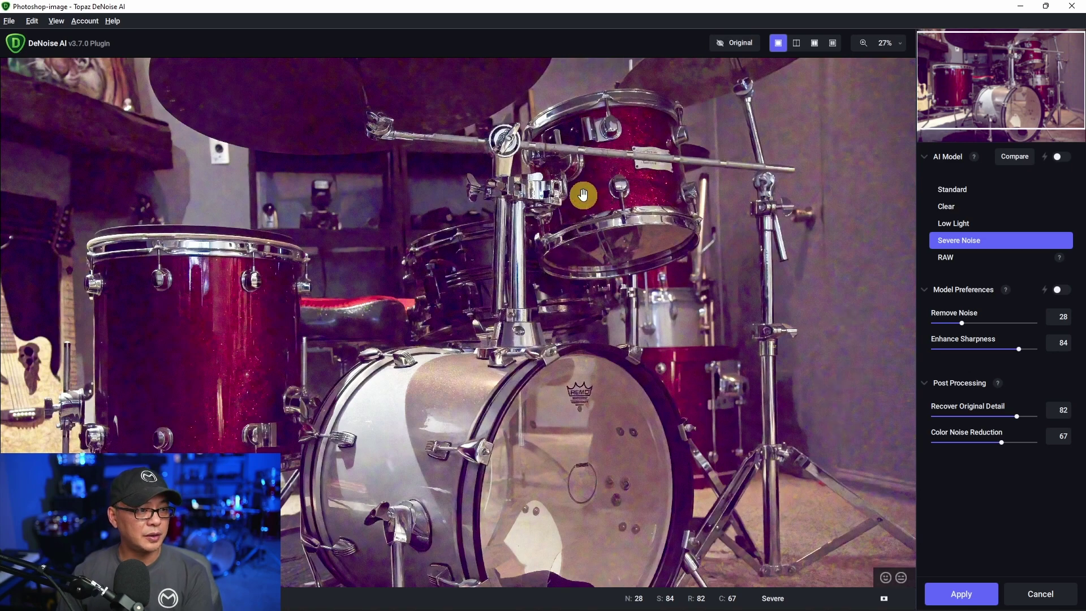
Step: Zoom in on the pole and bass drum, and set Remove Noise 71 and Color Noise Reduction 100
{"action": "scroll", "coordinate": [583, 195], "scroll_direction": "up", "scroll_amount": 3}
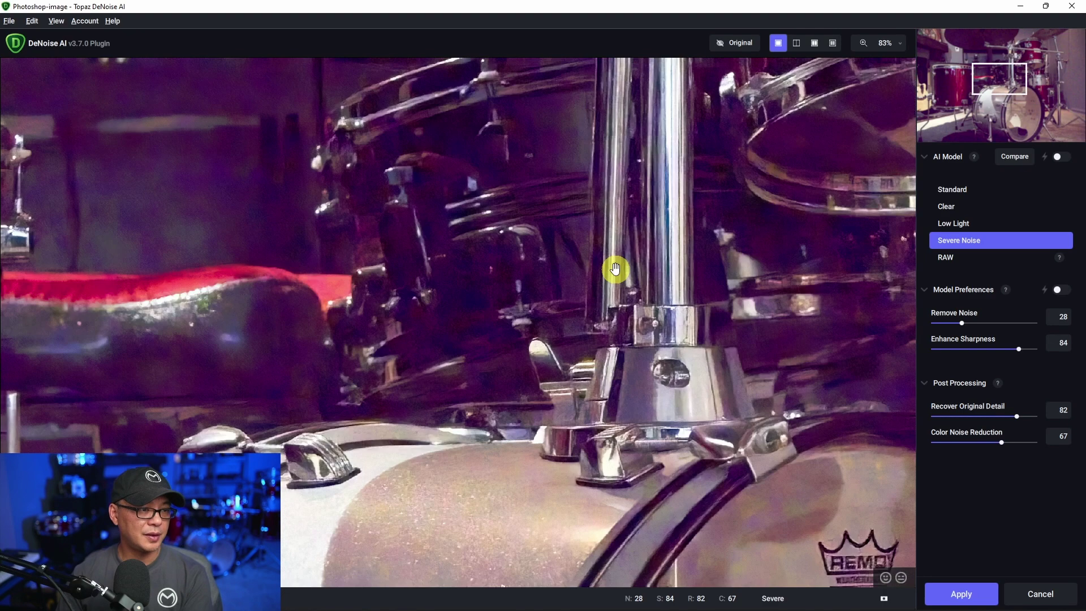
{"action": "left_click_drag", "start_coordinate": [420, 268], "coordinate": [616, 396]}
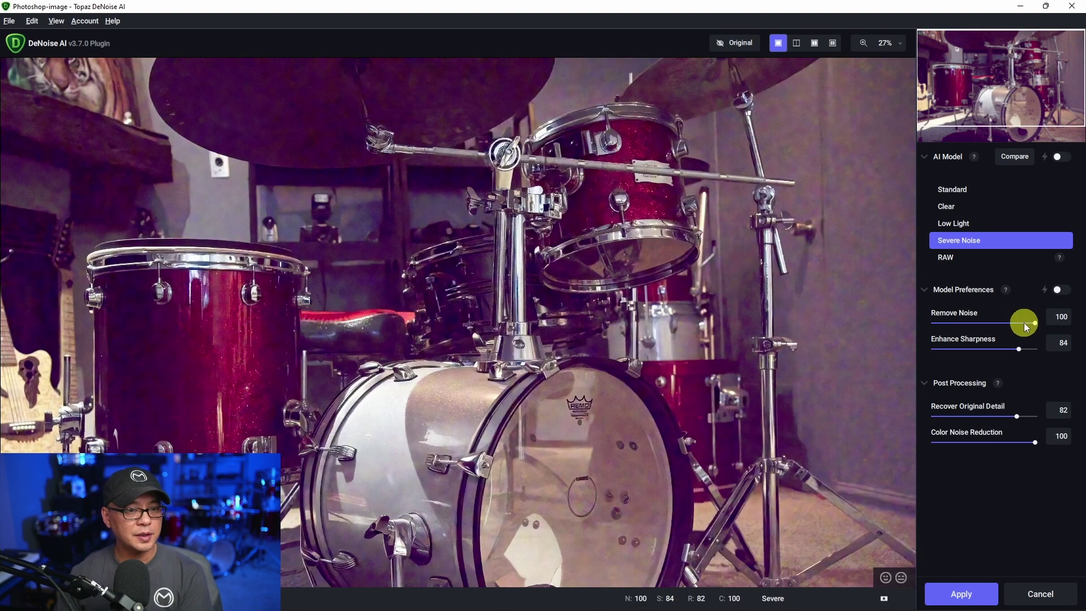
{"action": "left_click_drag", "start_coordinate": [1025, 323], "coordinate": [1006, 322]}
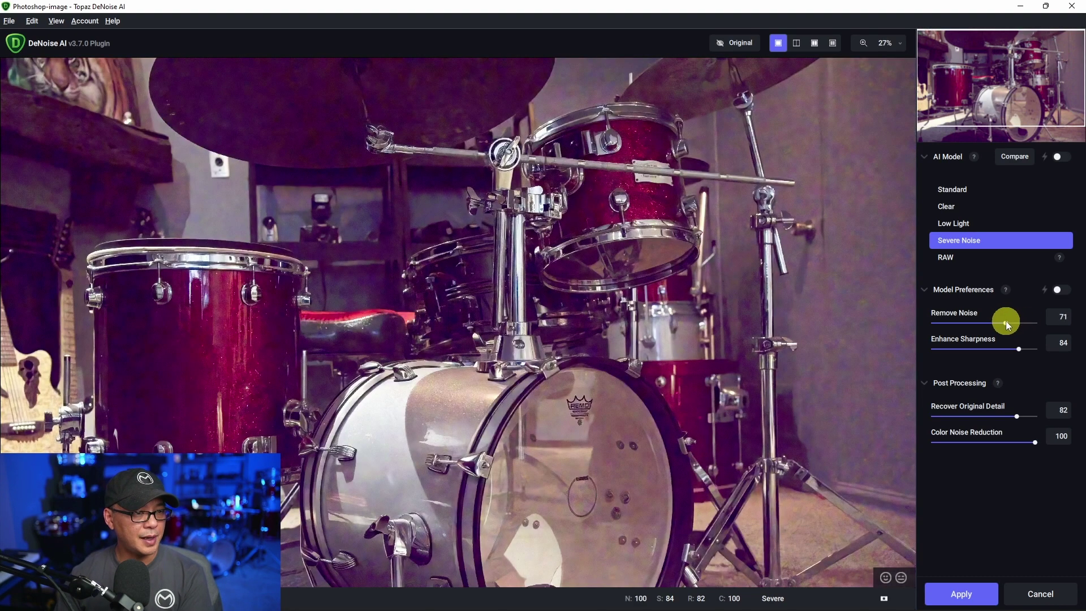
{"action": "scroll", "coordinate": [723, 322], "scroll_direction": "down", "scroll_amount": 1}
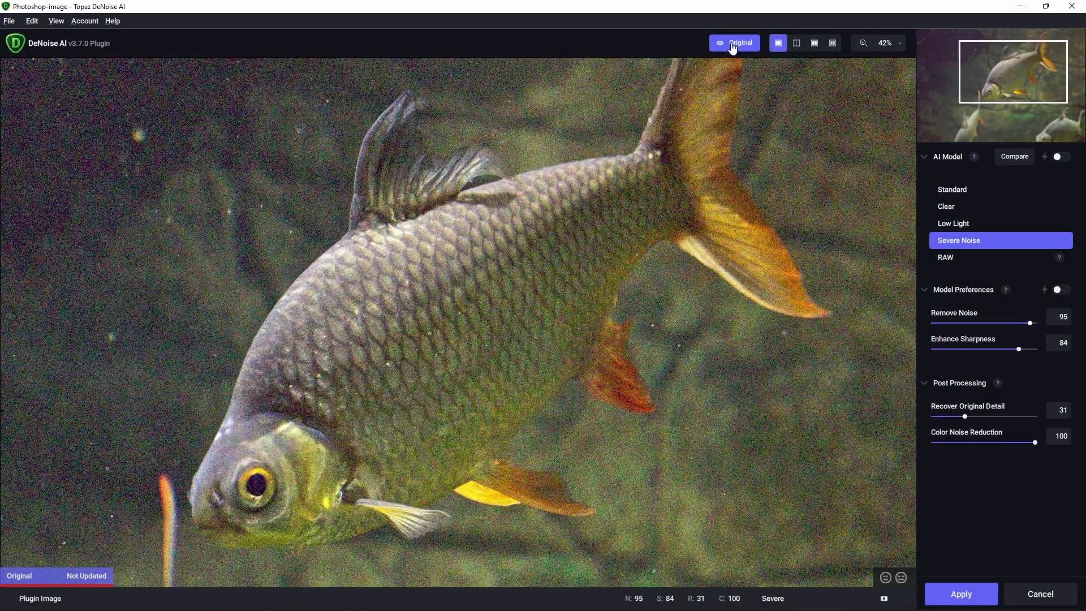
Step: Toggle between the original and Severe Noise previews, ending on the denoised drums
{"action": "left_click", "coordinate": [732, 45]}
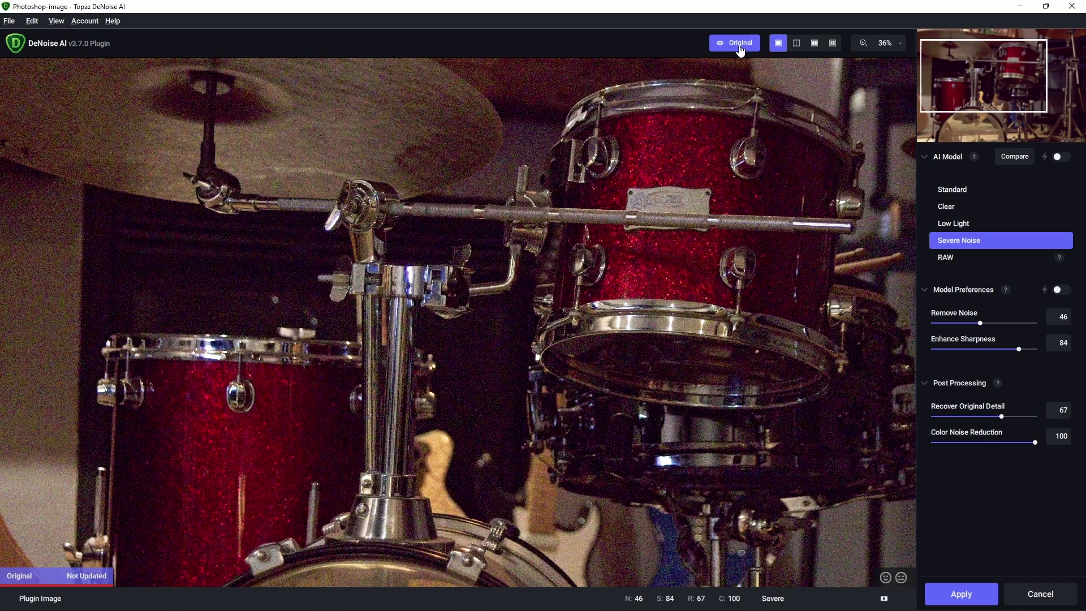
{"action": "left_click", "coordinate": [740, 50]}
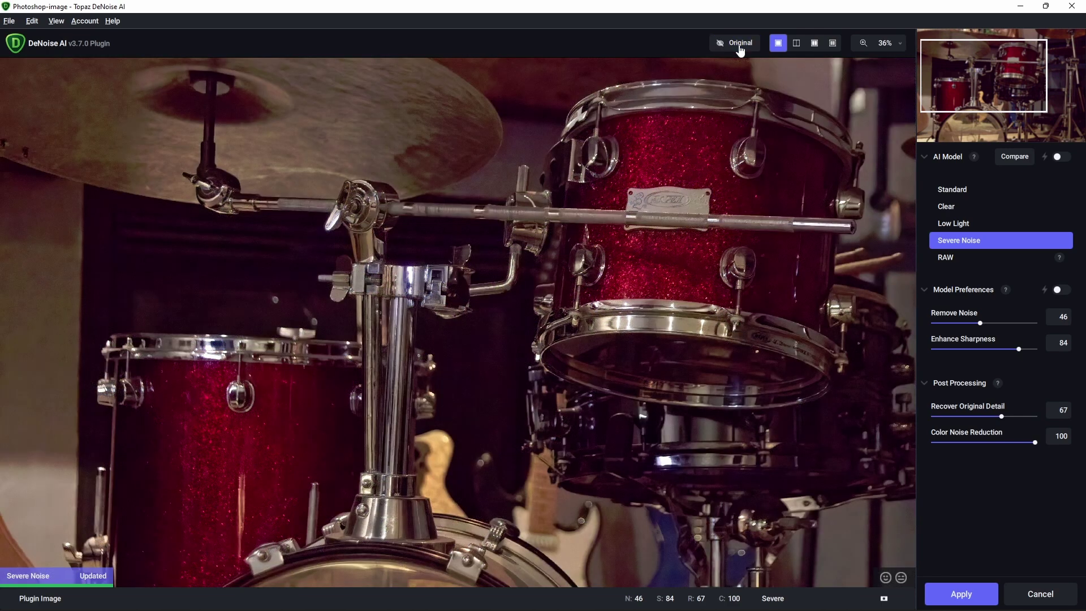
{"action": "left_click", "coordinate": [739, 49]}
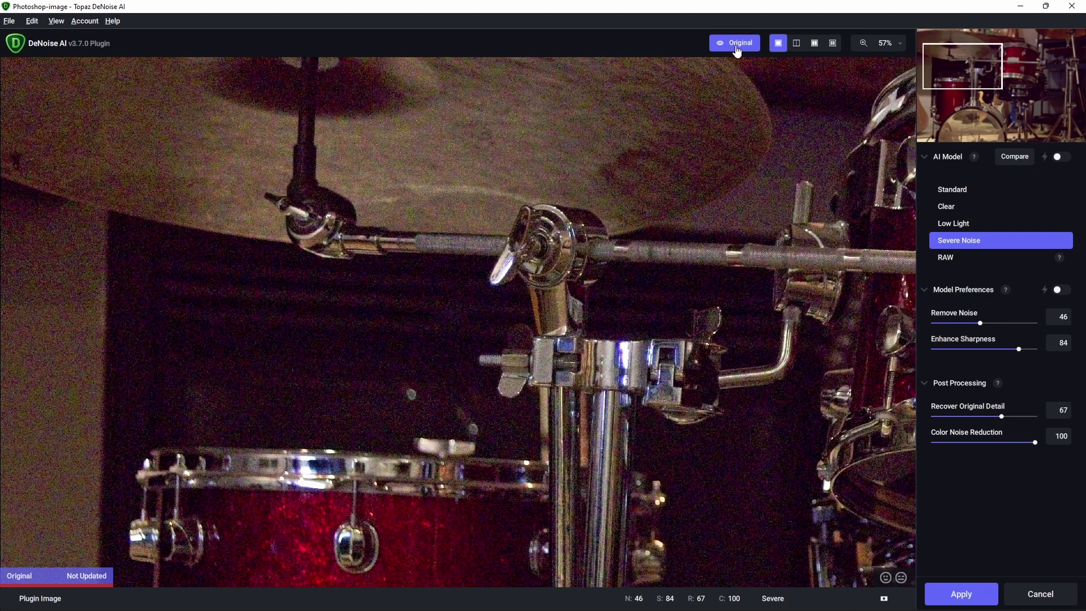
{"action": "left_click", "coordinate": [737, 52]}
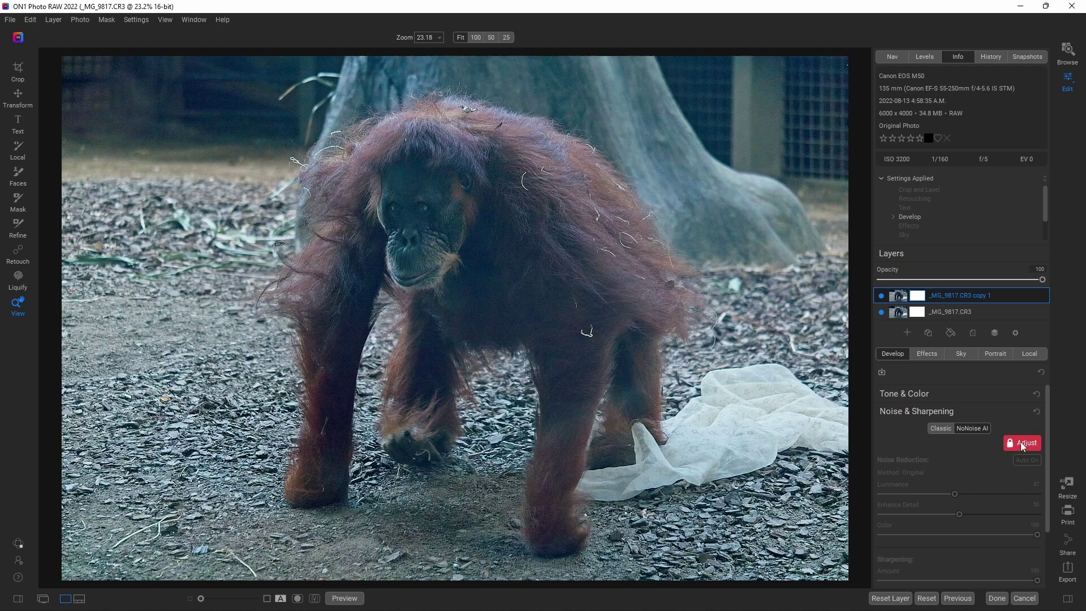
Step: Unlock Noise & Sharpening, set the orangutan's Luminance to 85, turn off split preview and zoom out
{"action": "left_click", "coordinate": [1022, 442]}
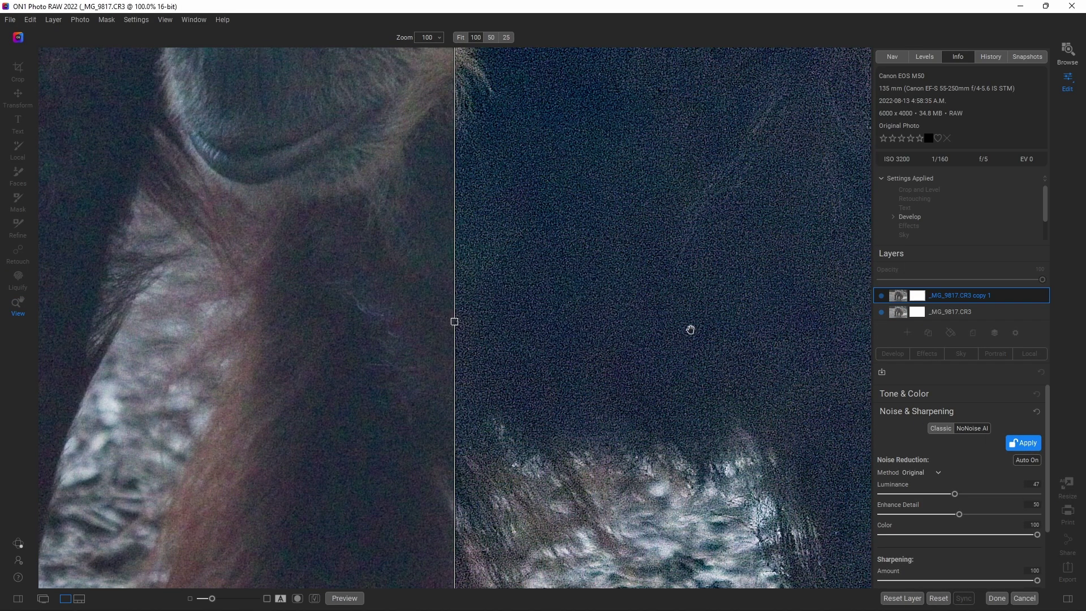
{"action": "left_click_drag", "start_coordinate": [591, 215], "coordinate": [702, 359]}
{"action": "scroll", "coordinate": [686, 320], "scroll_direction": "down", "scroll_amount": 1}
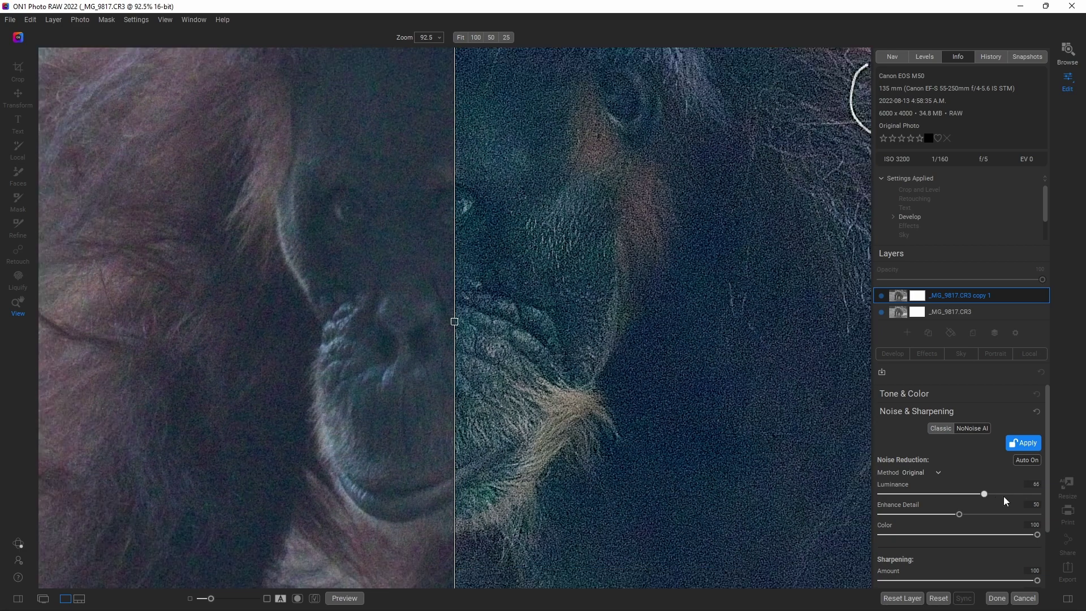
{"action": "left_click", "coordinate": [282, 600]}
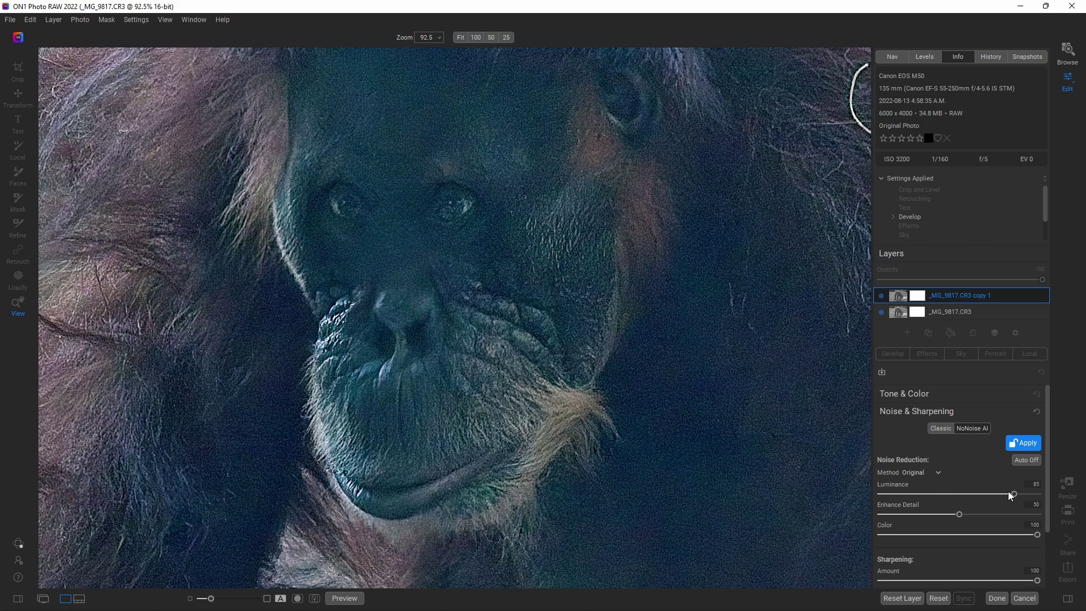
{"action": "scroll", "coordinate": [553, 230], "scroll_direction": "down", "scroll_amount": 5}
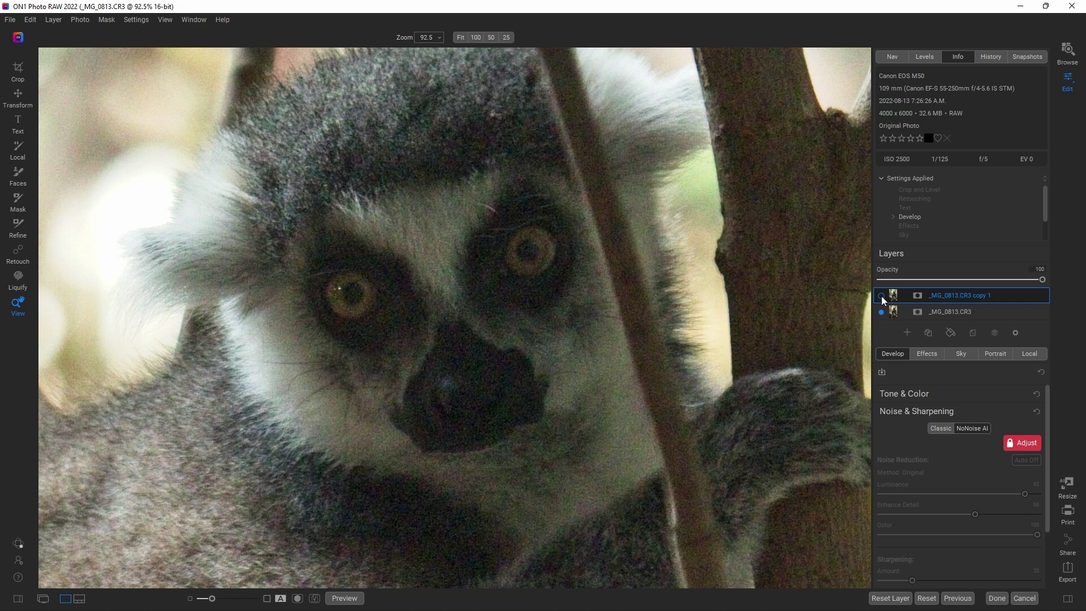
Step: Hide and re-show the lemur's denoised layer to compare it with the original
{"action": "left_click", "coordinate": [881, 296]}
{"action": "left_click", "coordinate": [882, 296]}
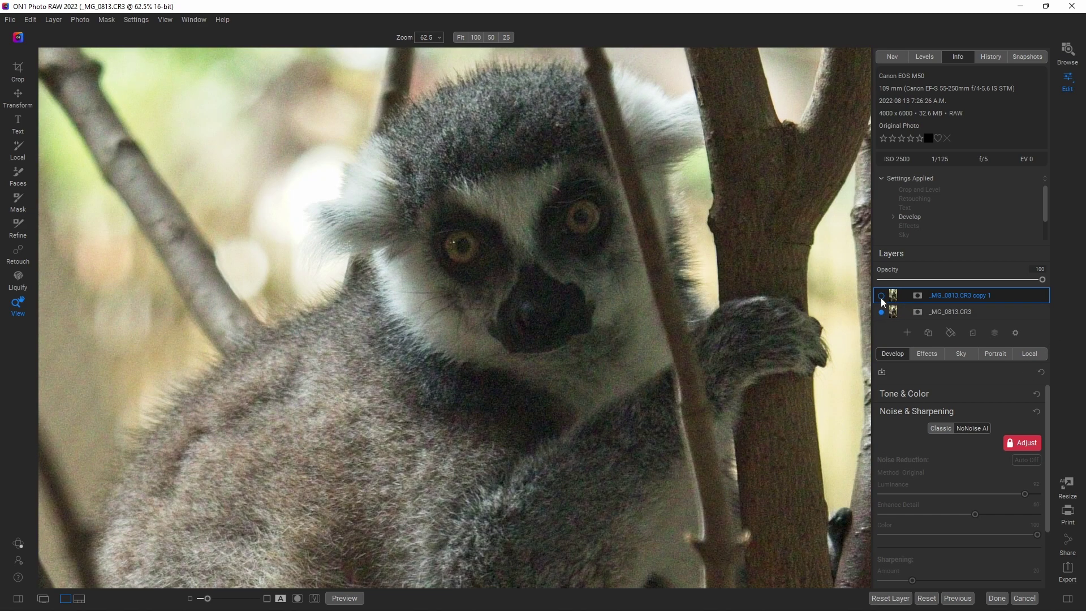
{"action": "left_click", "coordinate": [881, 296]}
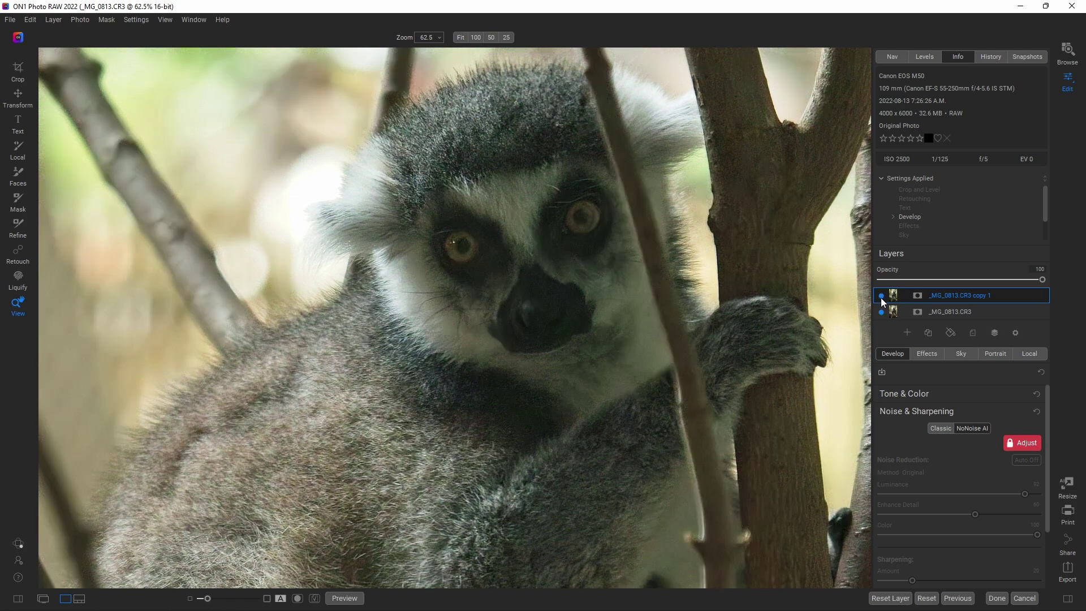